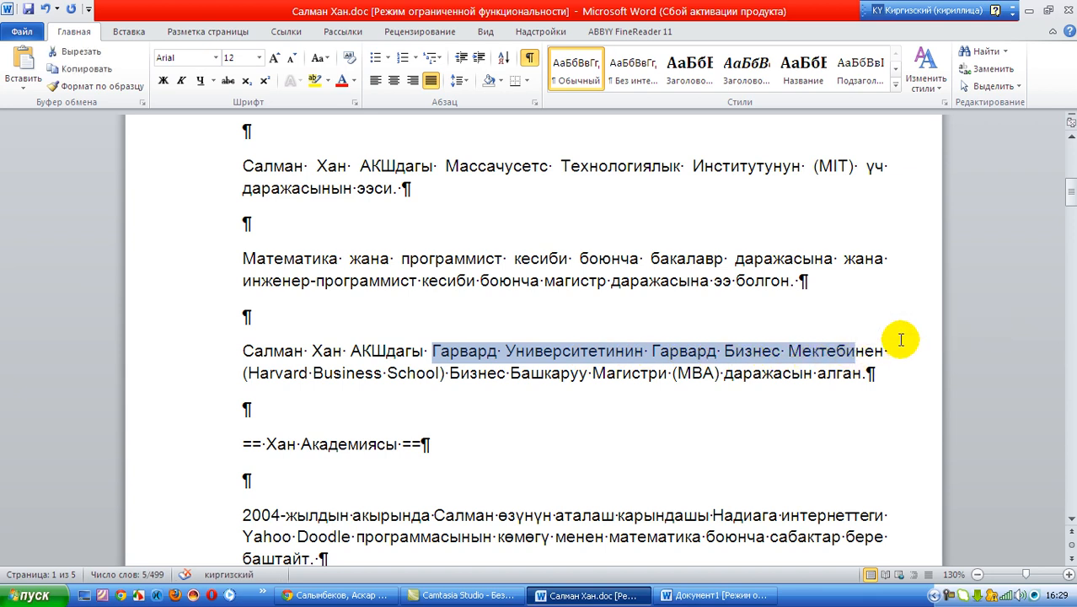
Step: In Документ1, append ", Гарвард Университетинин Гарвард Бизнес Мектеби" to the Альма-матер row, inserting the copied name as unformatted text
click(735, 261)
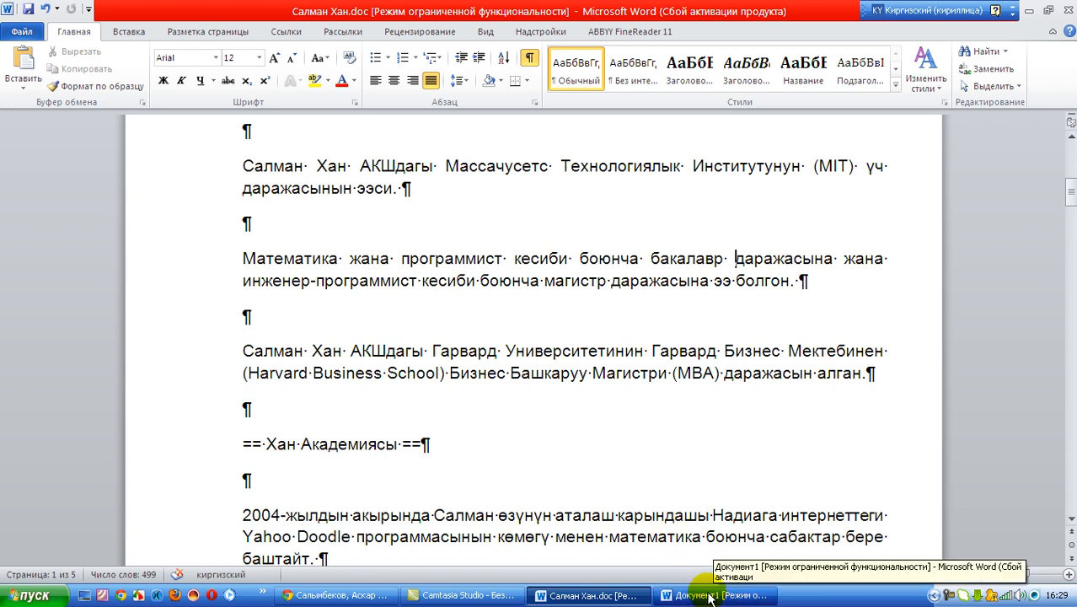
click(709, 595)
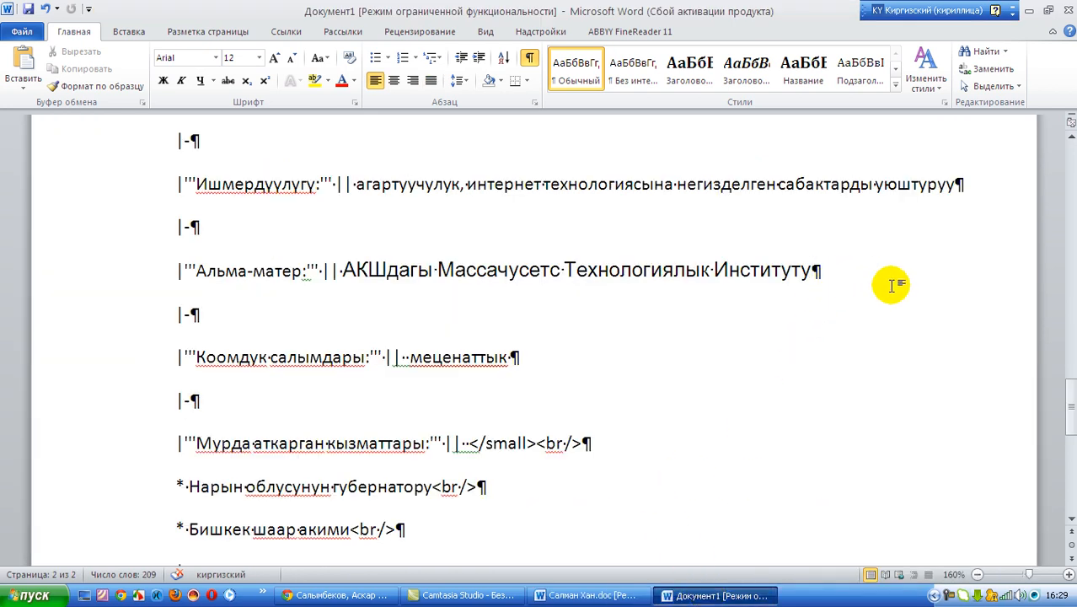
text(,)
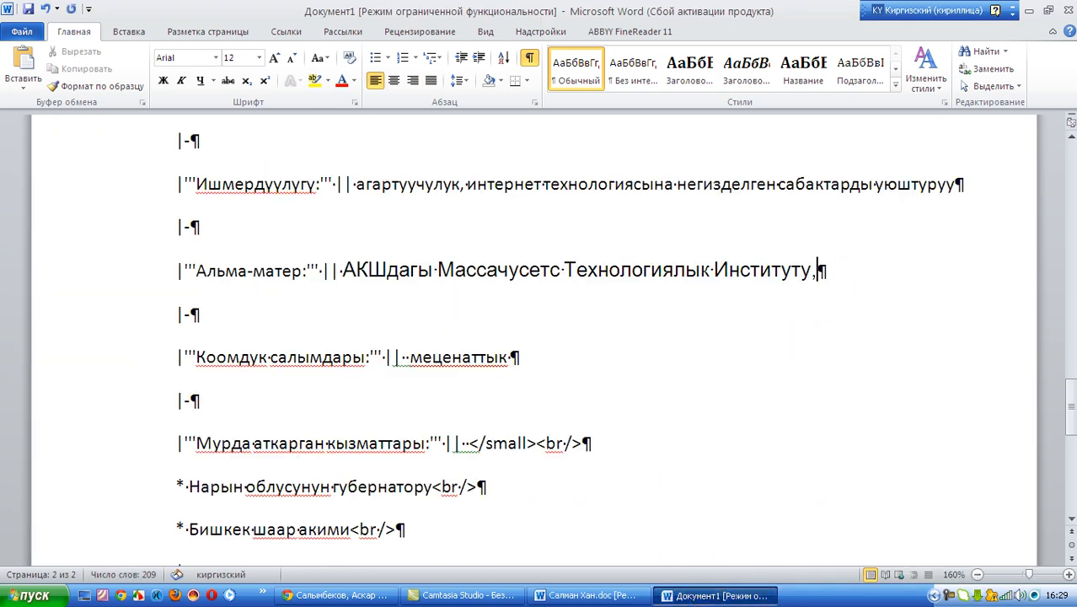
click(22, 87)
click(76, 144)
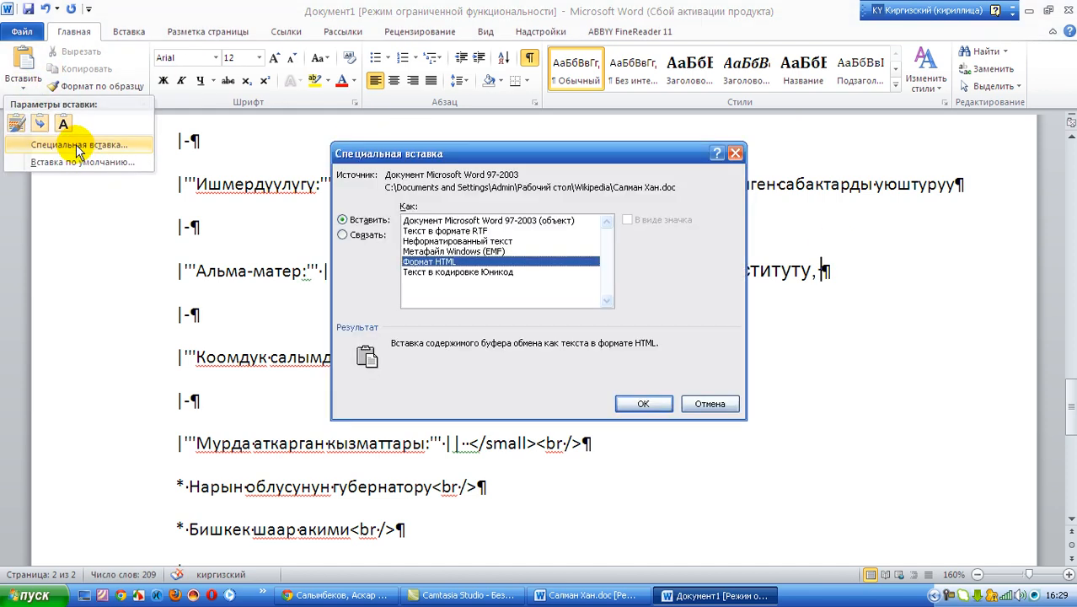
click(432, 242)
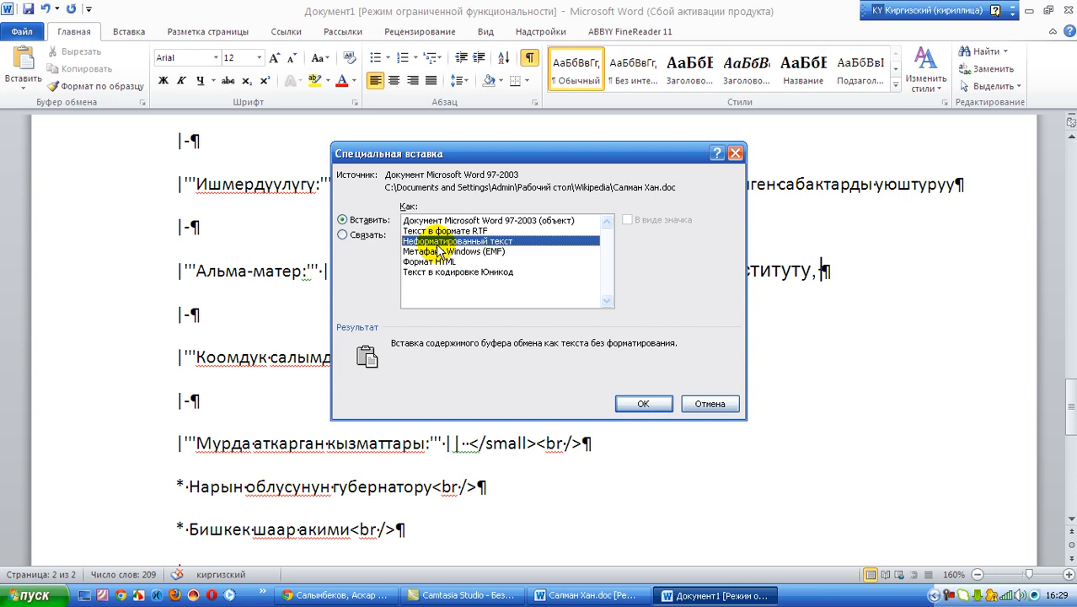
click(643, 404)
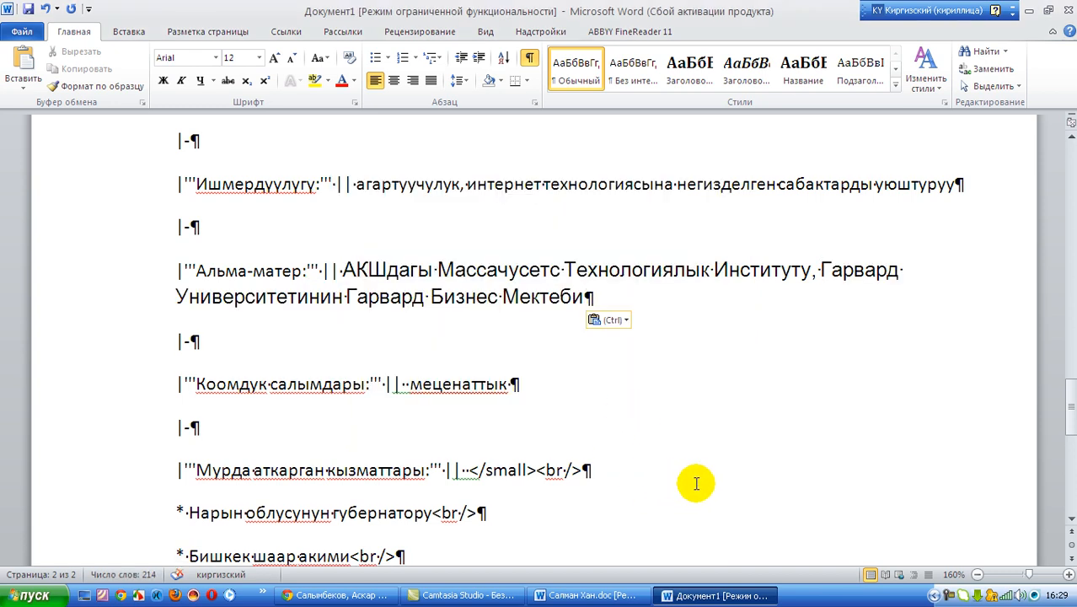
Step: Replace "меценаттык" in the Коомдук салымдары row with "педагогдук салымдары"
click(506, 381)
key(BackSpace)
key(BackSpace)
key(BackSpace)
key(BackSpace)
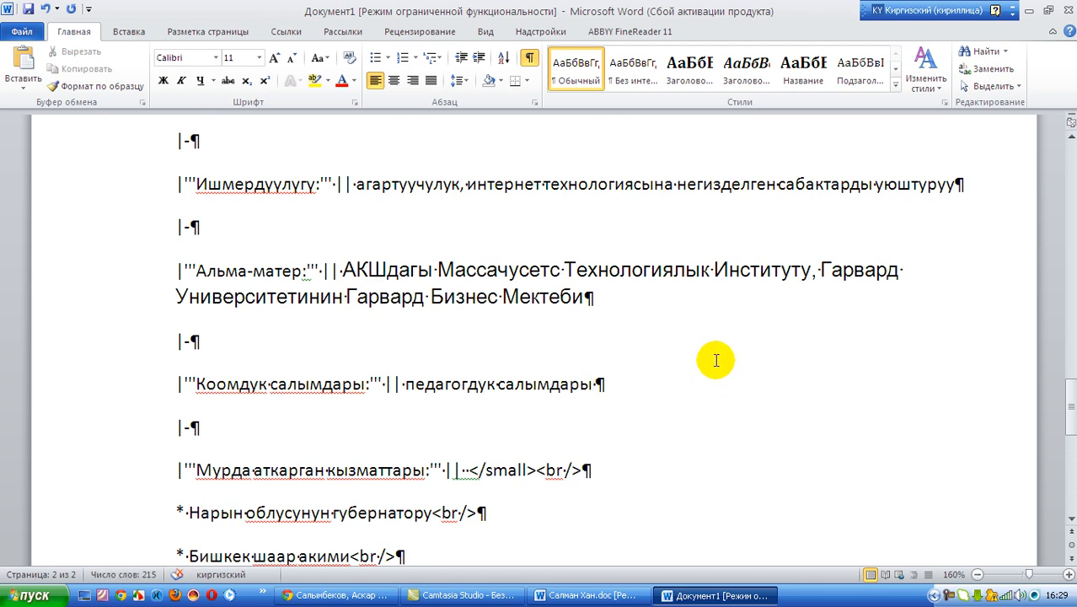
Step: Delete the whole "Бишкек шаар акими" bullet line under Мурда аткарган кызматтары
scroll(830, 417, down, 1)
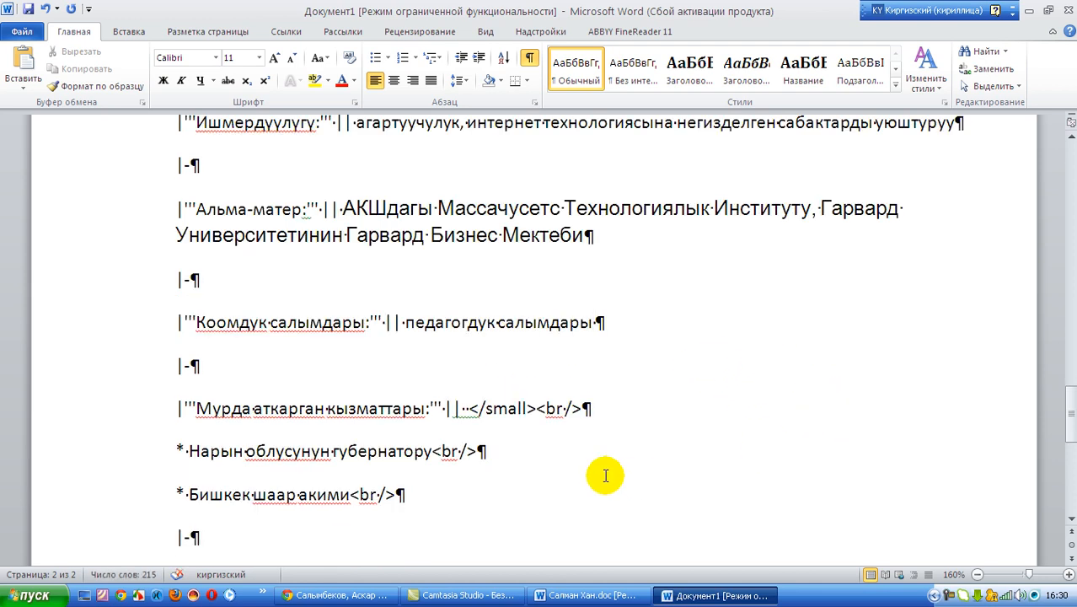
click(433, 453)
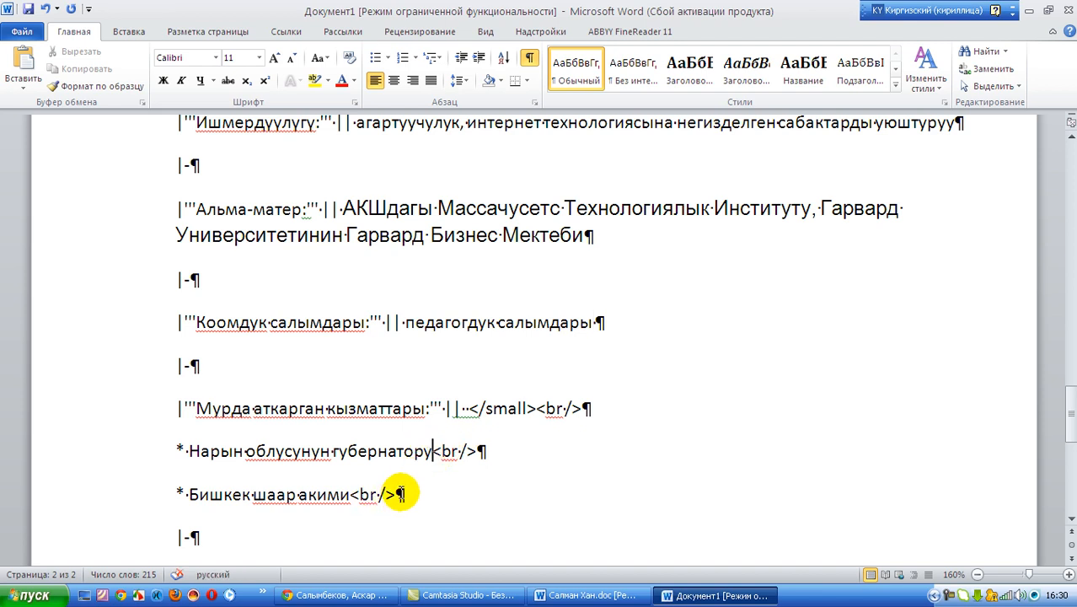
drag(396, 495, 177, 495)
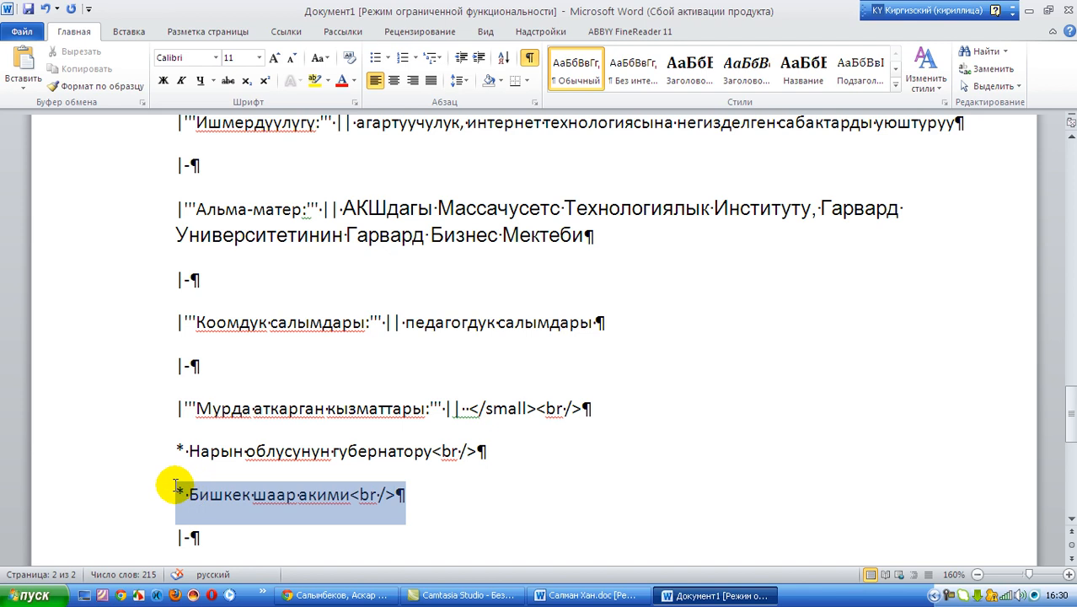
key(Delete)
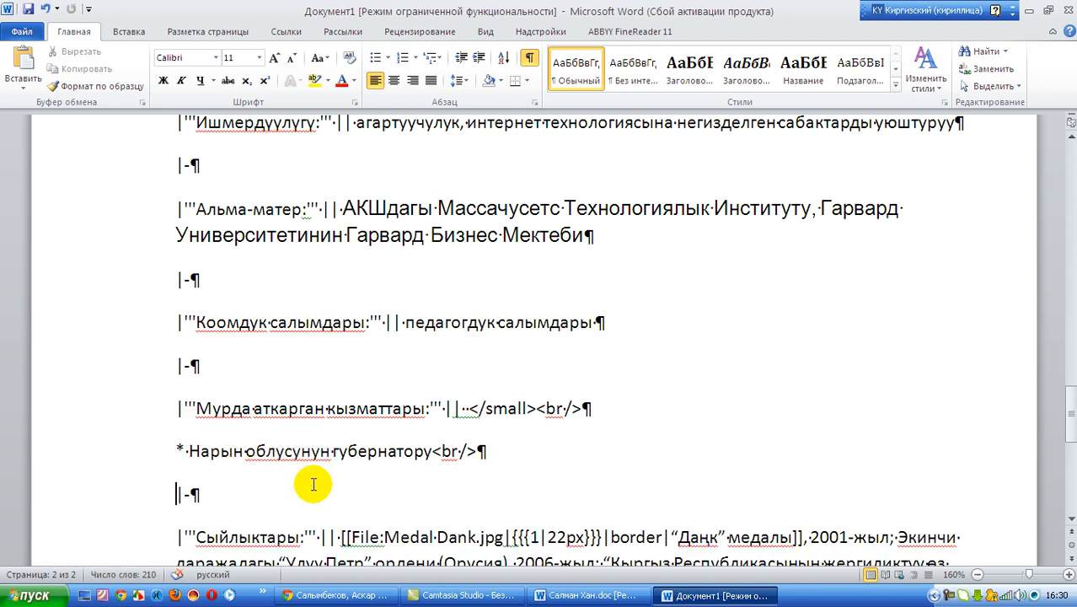
Step: In Салман Хан.doc, find the sentence about his former job and copy the phrase "Hedge Fund деген кордогу"
click(602, 598)
scroll(618, 459, up, 2)
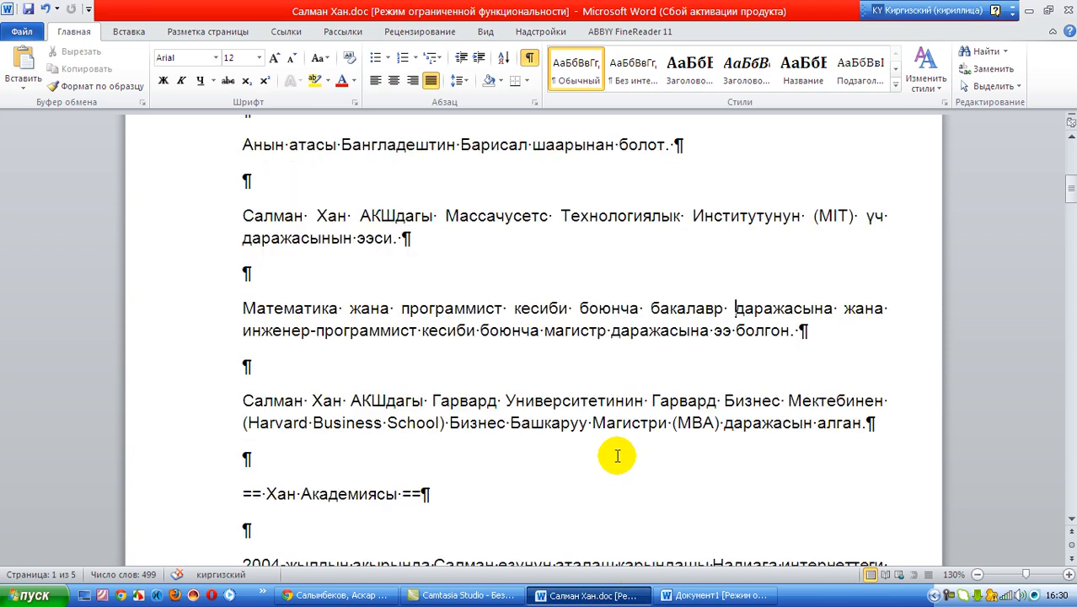
scroll(618, 460, up, 1)
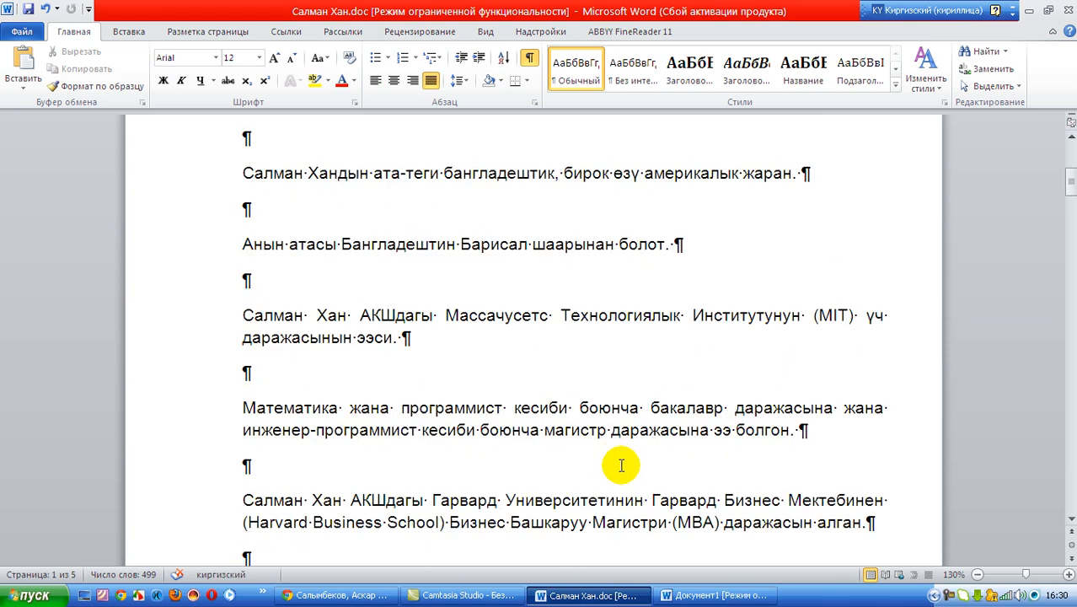
scroll(621, 465, up, 2)
scroll(622, 466, up, 3)
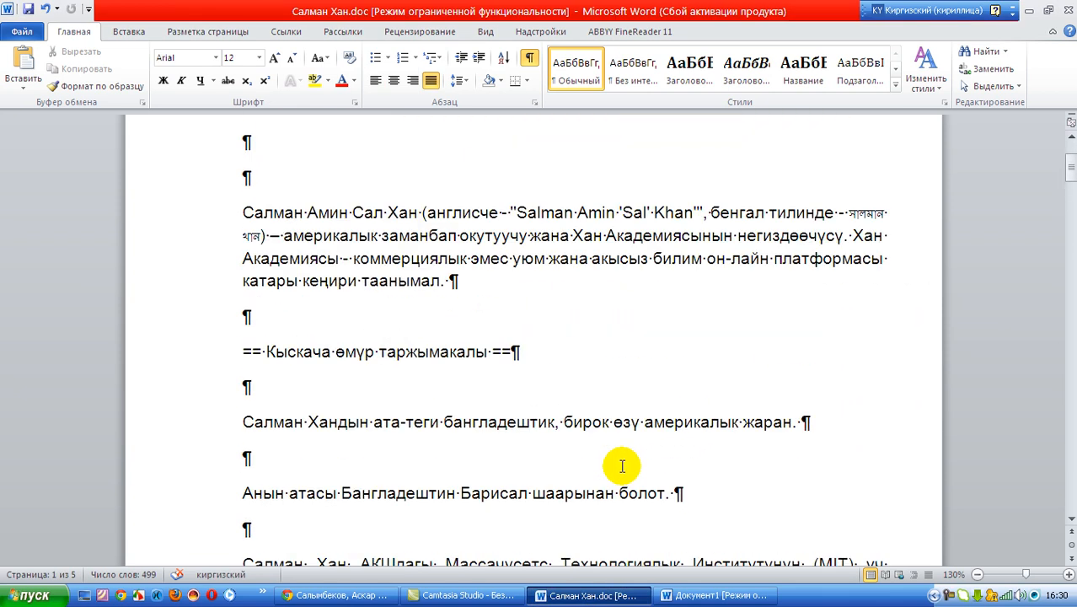
scroll(625, 475, down, 7)
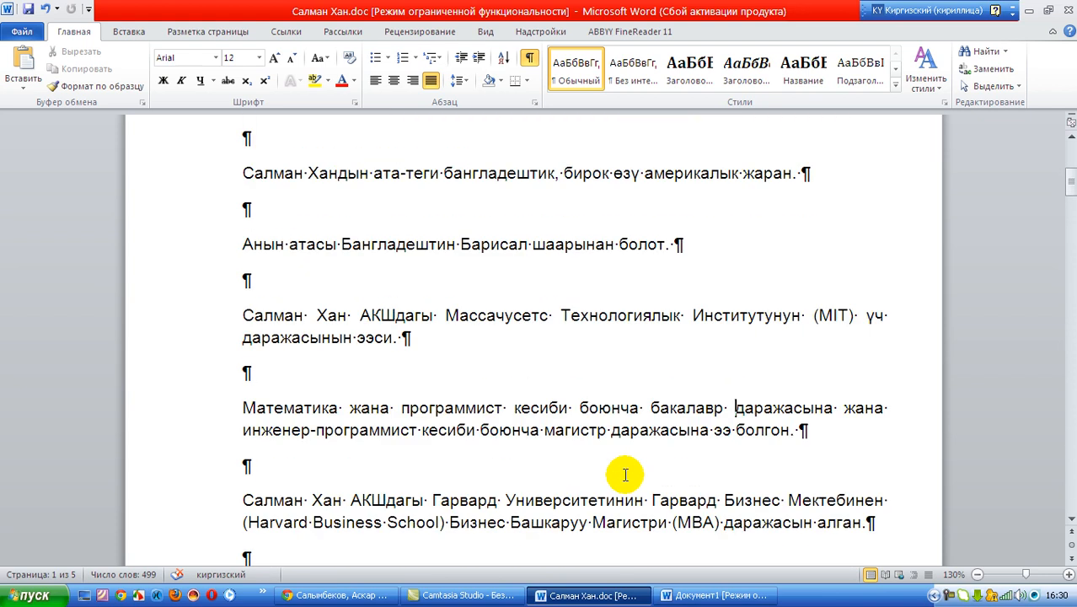
scroll(626, 475, down, 3)
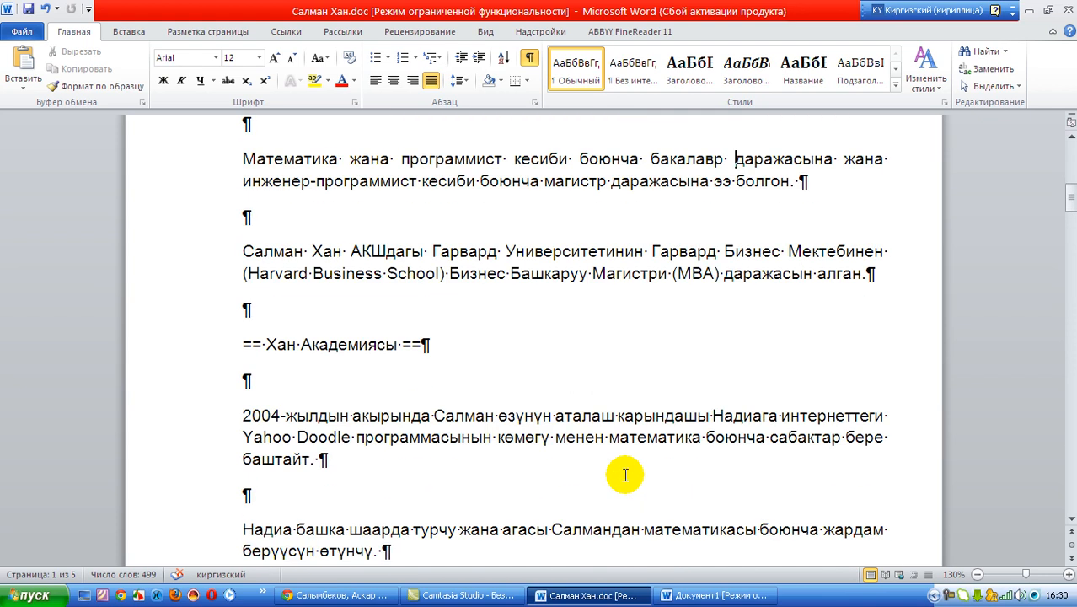
scroll(625, 474, down, 2)
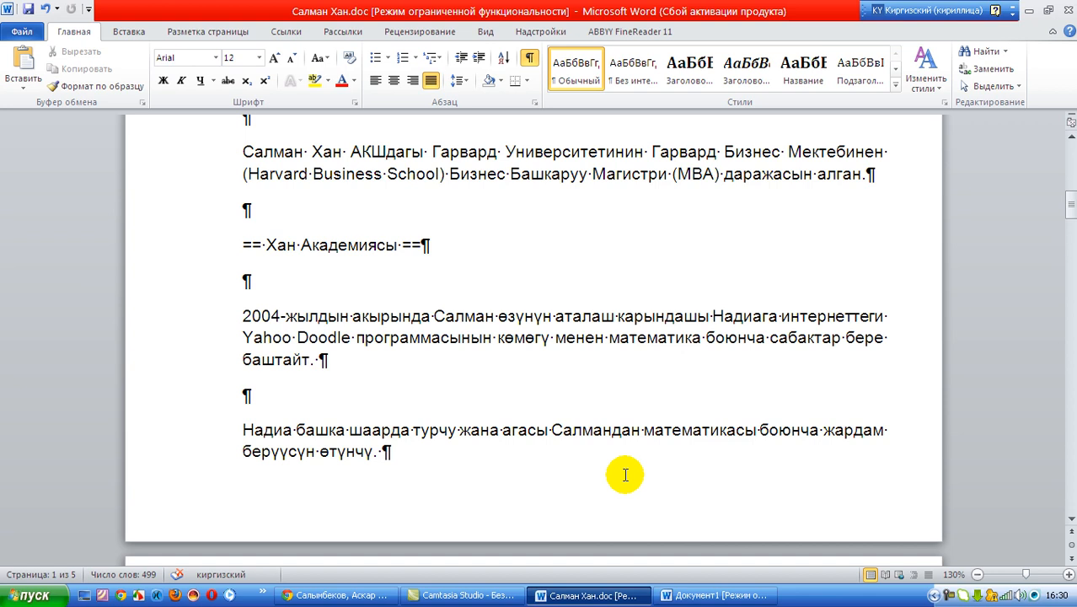
scroll(626, 475, down, 5)
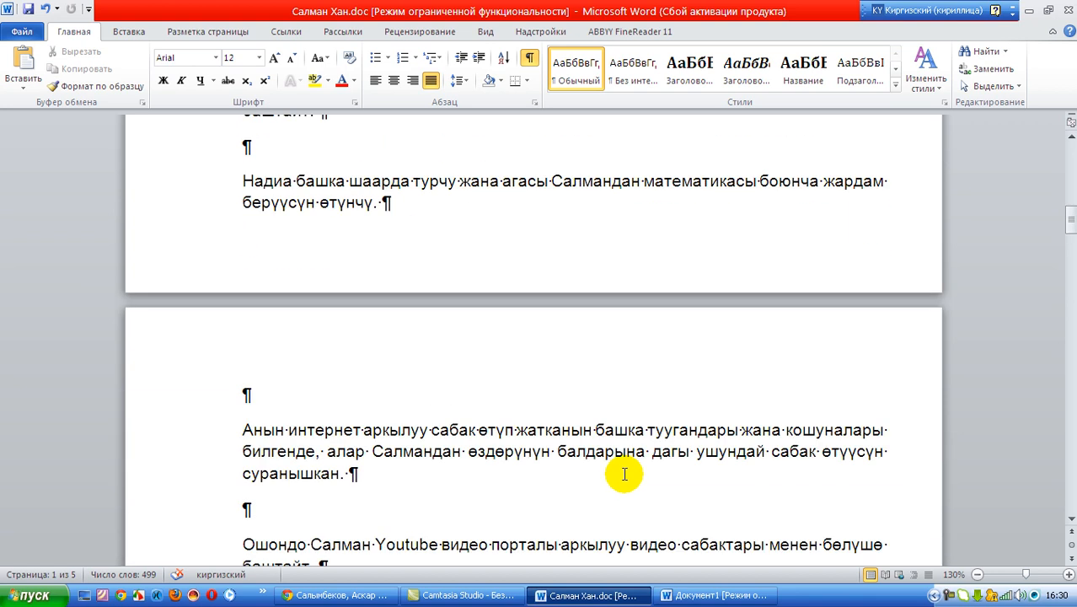
scroll(626, 475, down, 1)
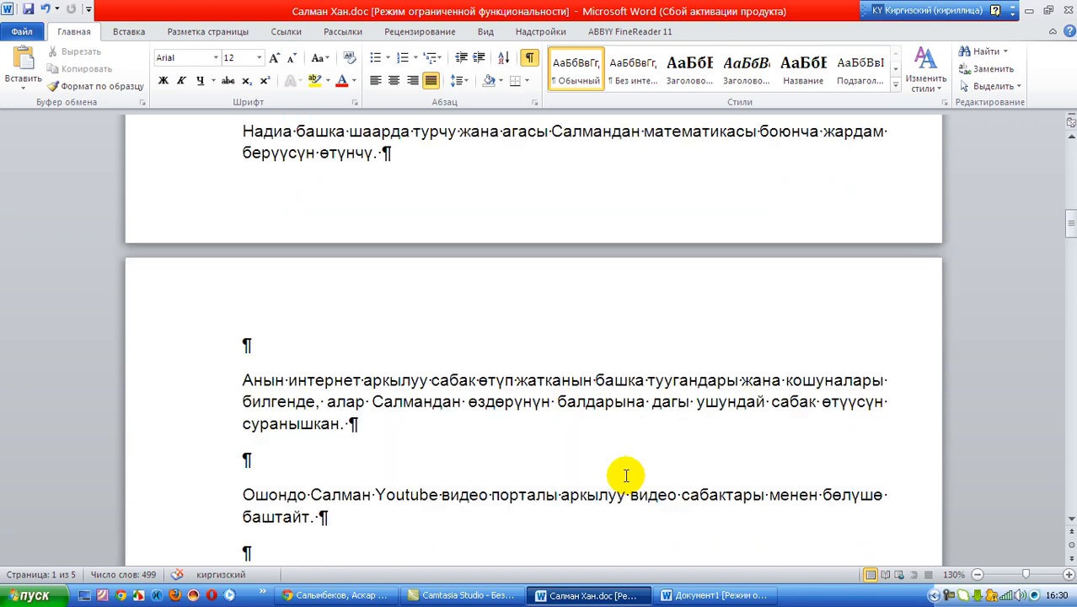
scroll(625, 475, down, 4)
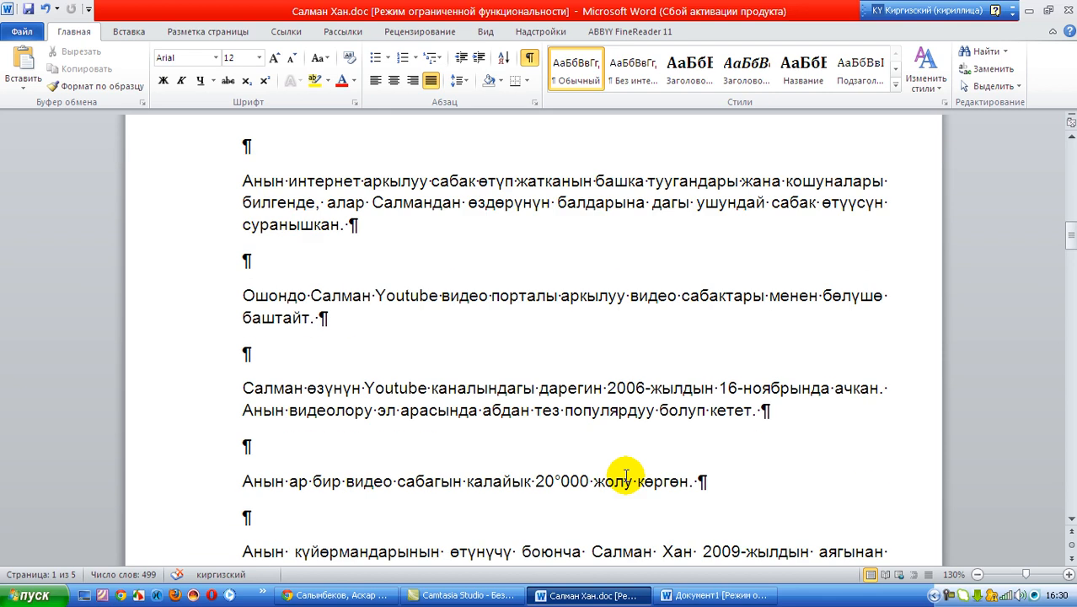
scroll(626, 475, down, 3)
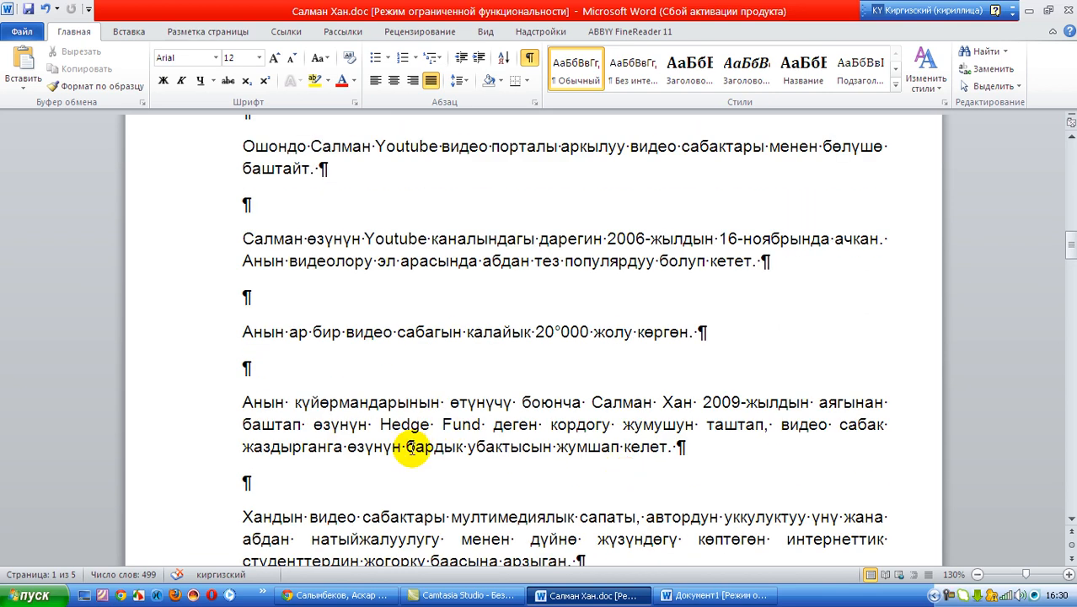
drag(379, 424, 622, 426)
key(ctrl+c)
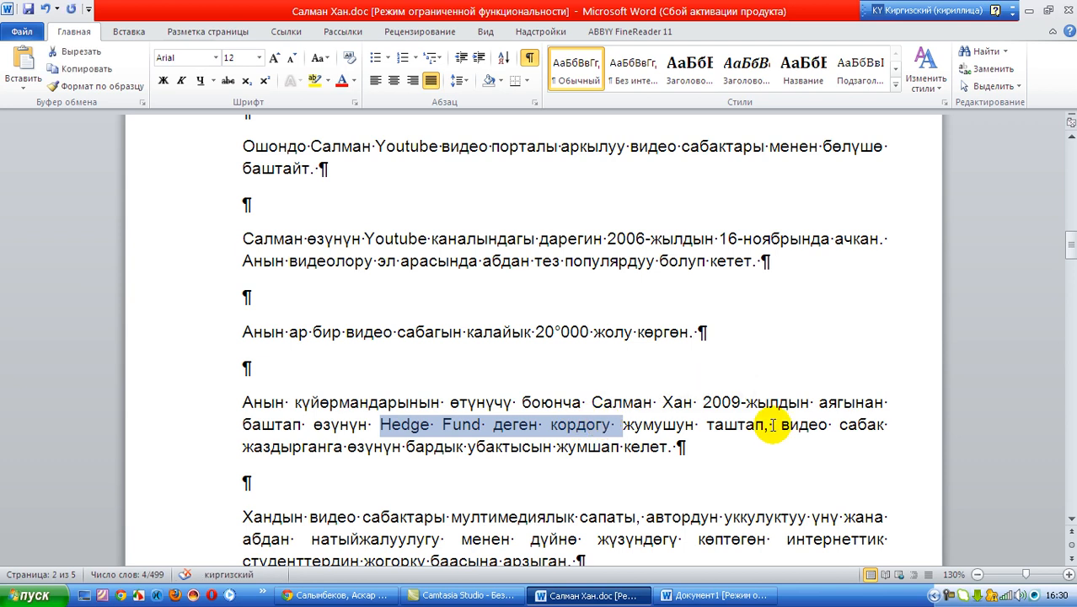
click(817, 426)
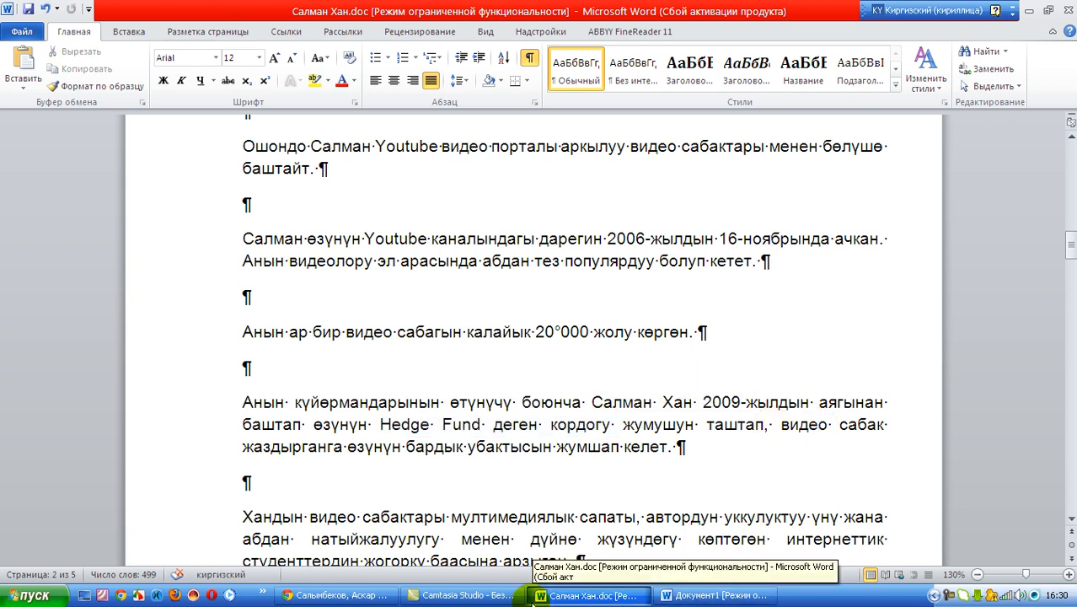
Step: In Документ1, replace "Нарын облусунун губернатору" under Мурда аткарган кызматтары with the copied phrase as unformatted text
click(712, 596)
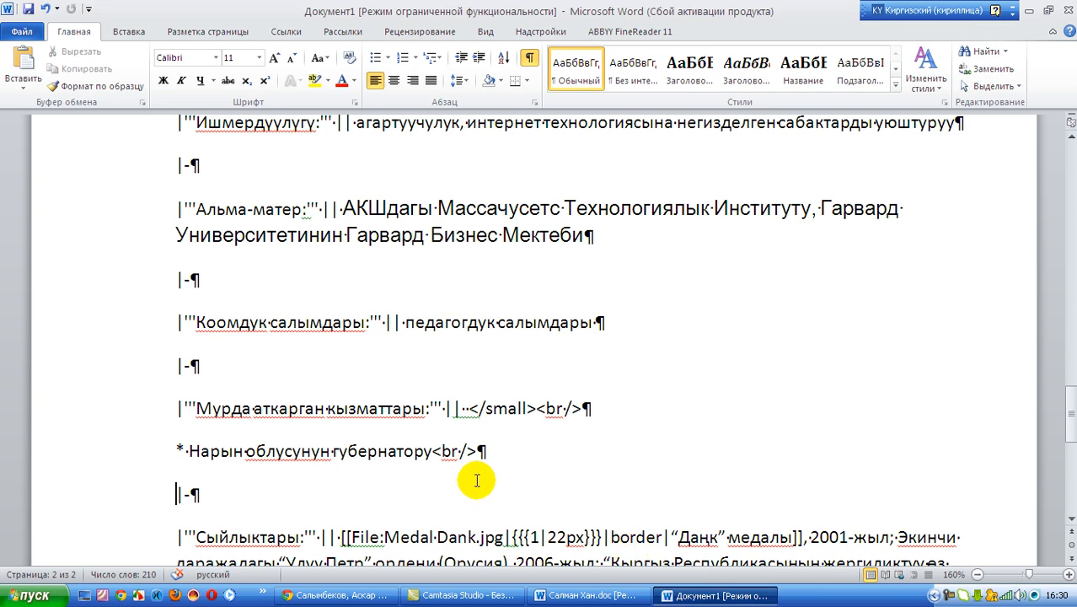
drag(191, 455, 434, 451)
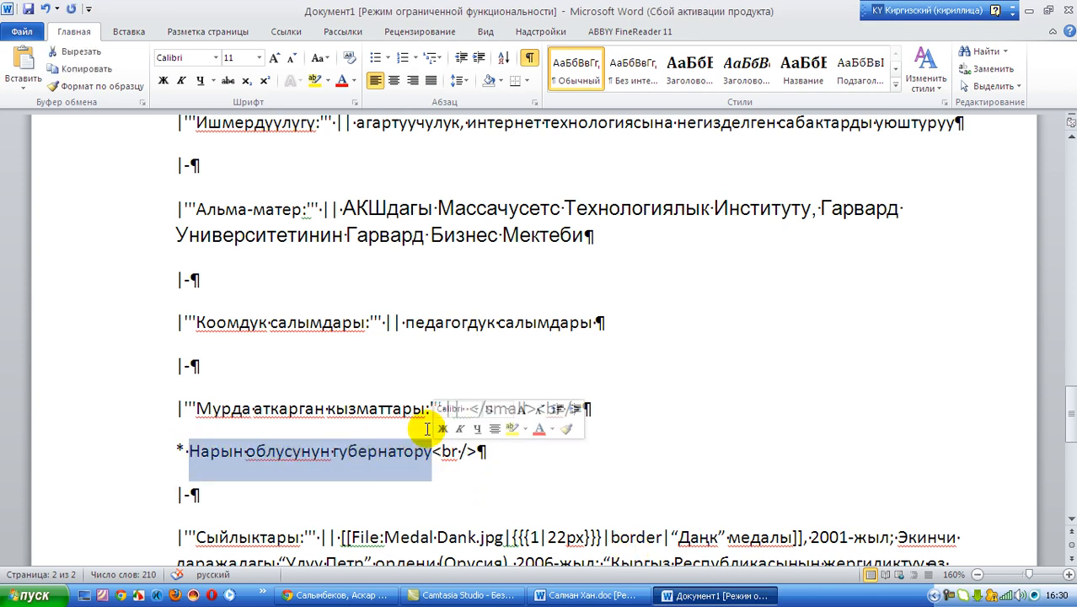
click(23, 82)
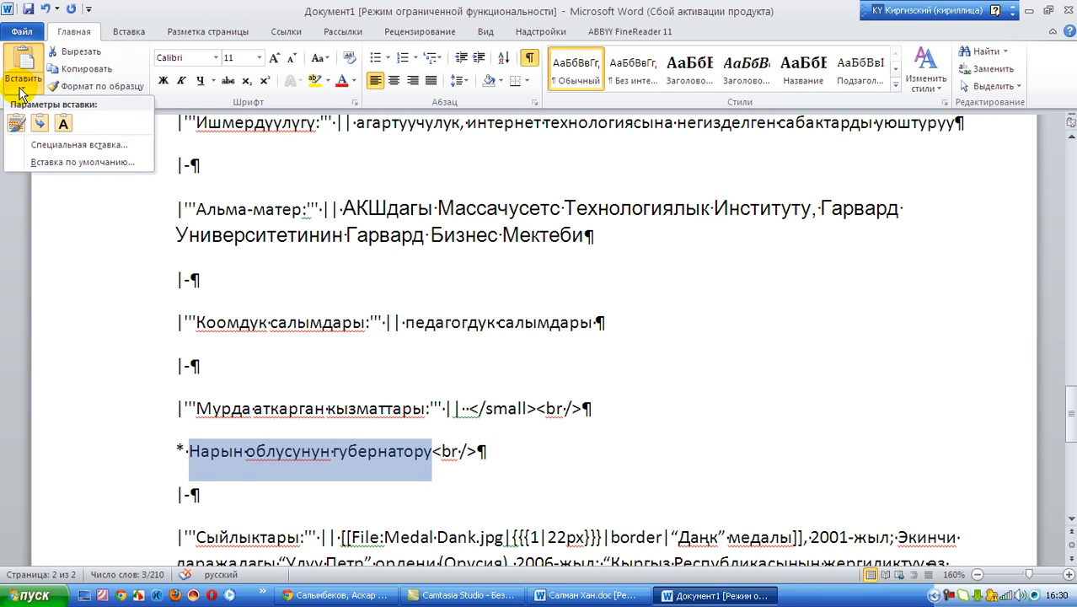
click(79, 145)
click(430, 242)
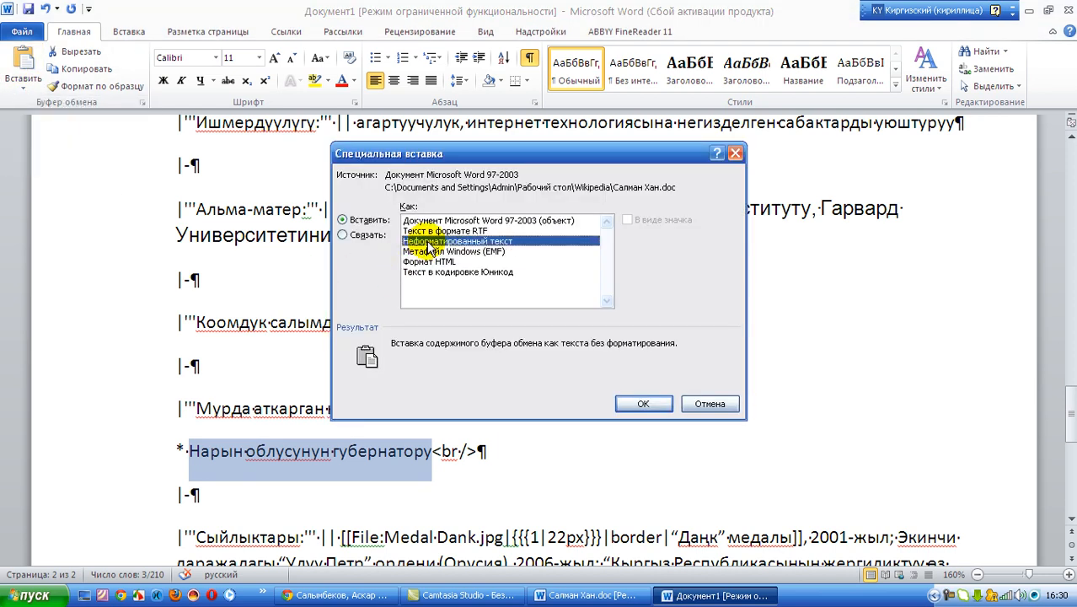
click(643, 403)
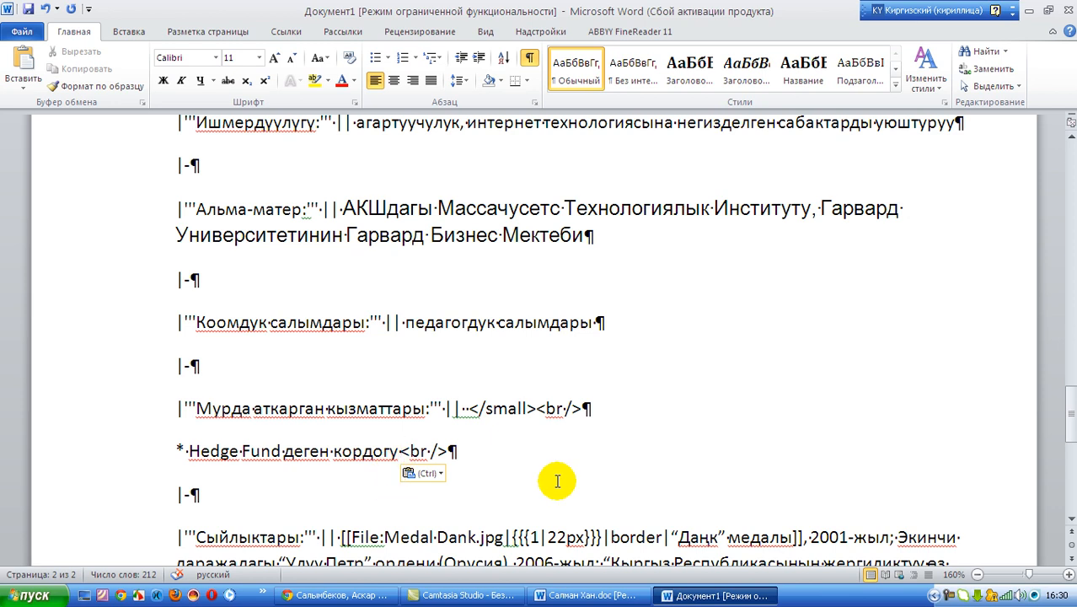
Step: Change the ending of the Hedge Fund bullet so that it reads "Hedge Fund деген кордун кызматкери"
key(BackSpace)
key(BackSpace)
key(BackSpace)
text(ун кызматкери)
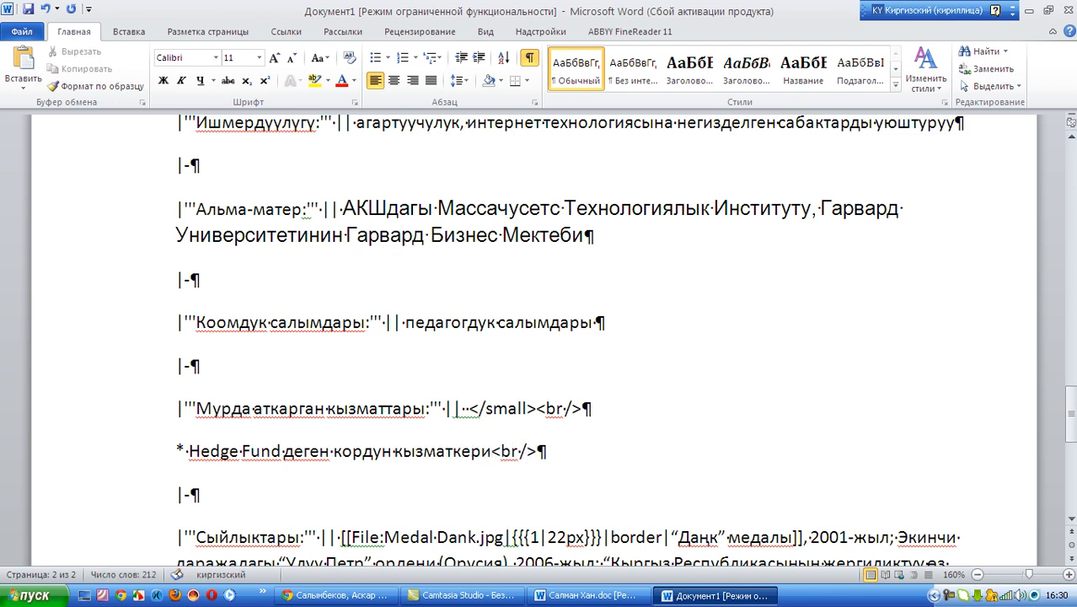
Step: Delete the old medal, order and title text from the Сыйлыктары row, keeping its label and cell separator
scroll(665, 460, down, 3)
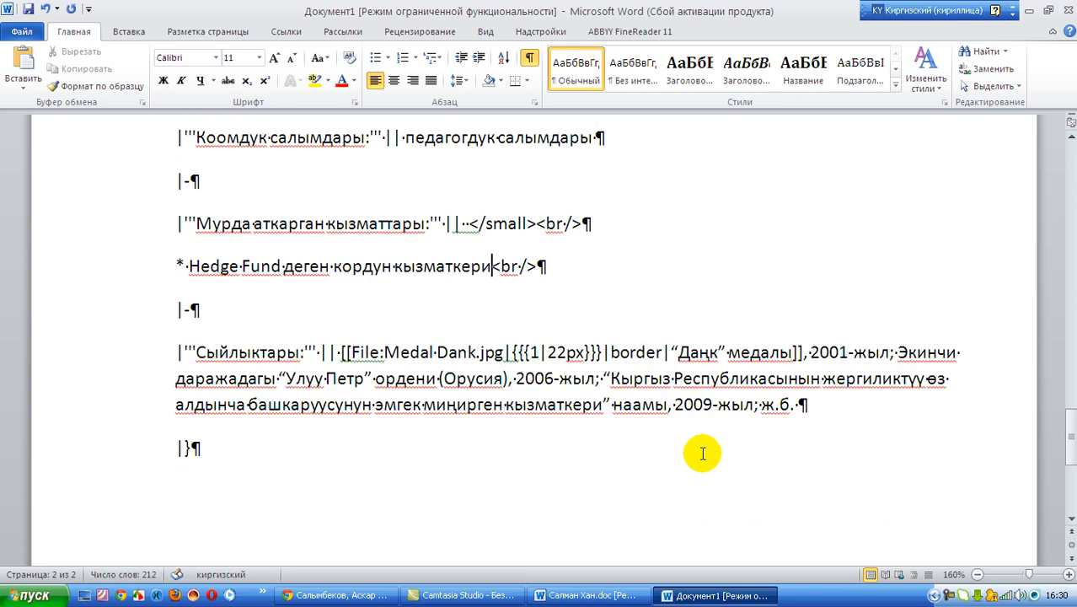
click(344, 352)
drag(345, 352, 797, 405)
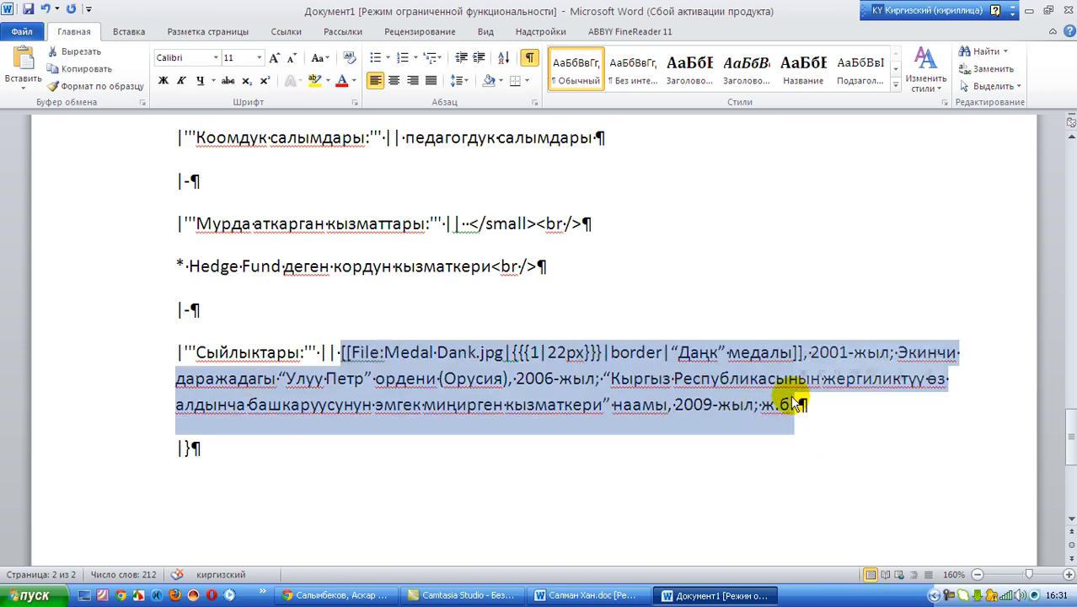
key(Delete)
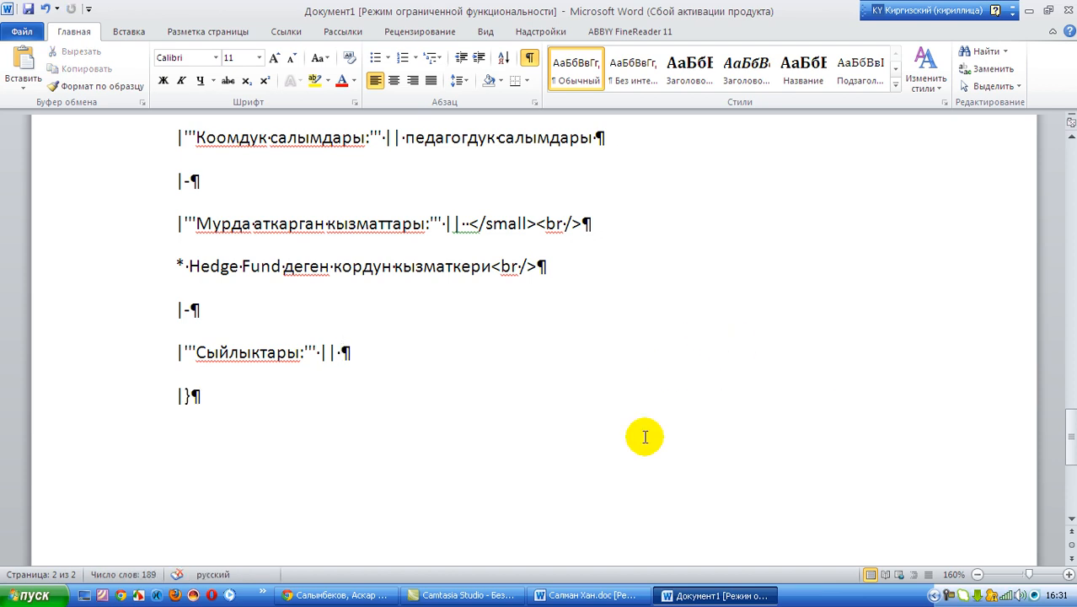
Step: In Салман Хан.doc, find the Сыйлыктары. Наамдары section and copy its sentence about the 2009 Microsoft award
click(582, 595)
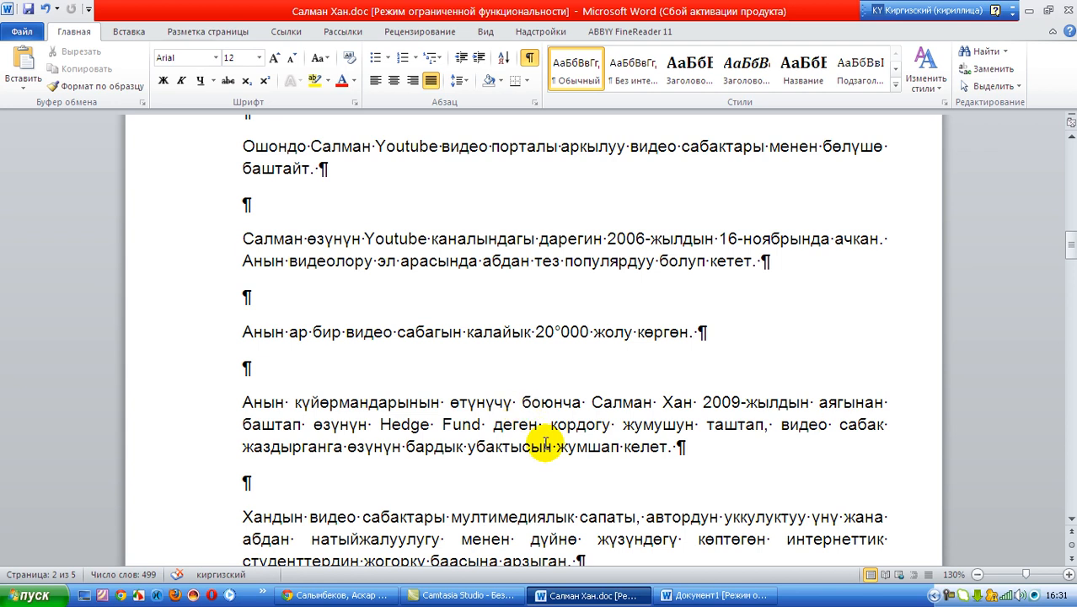
scroll(549, 44, down, 6)
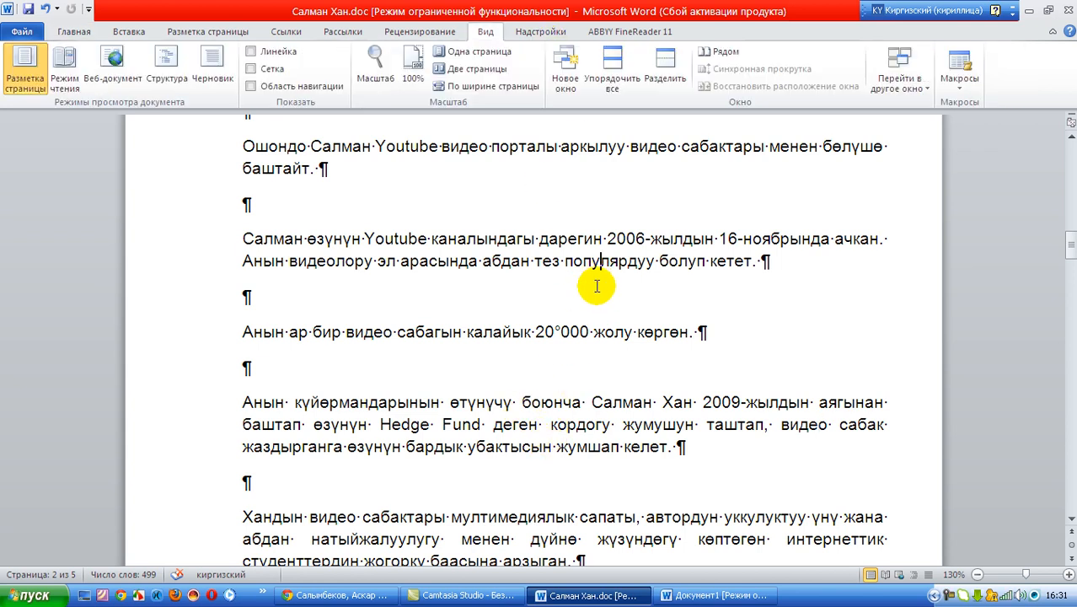
scroll(596, 280, down, 6)
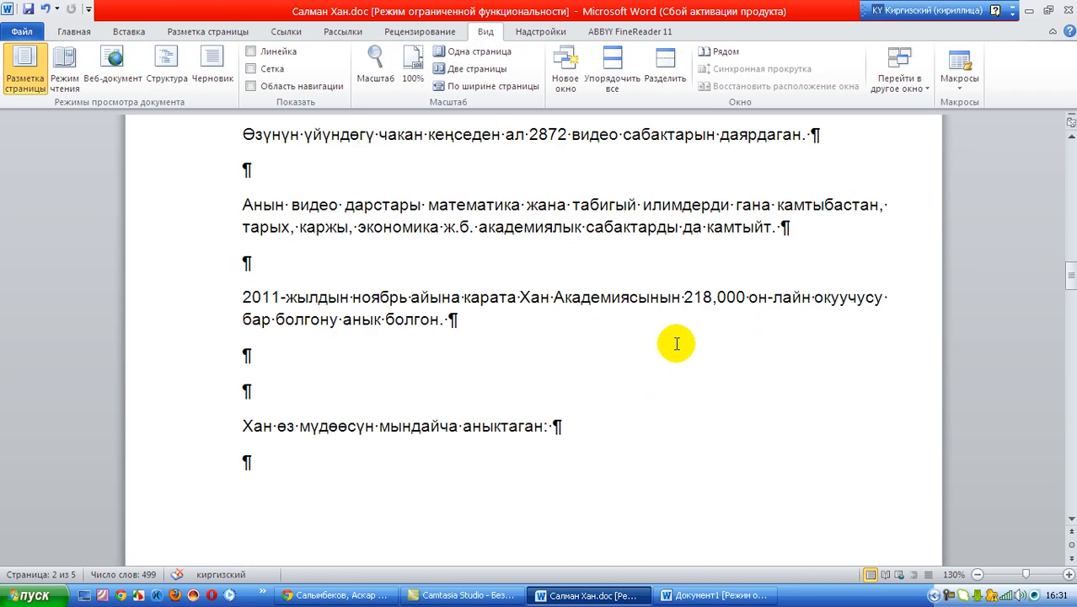
scroll(677, 344, down, 12)
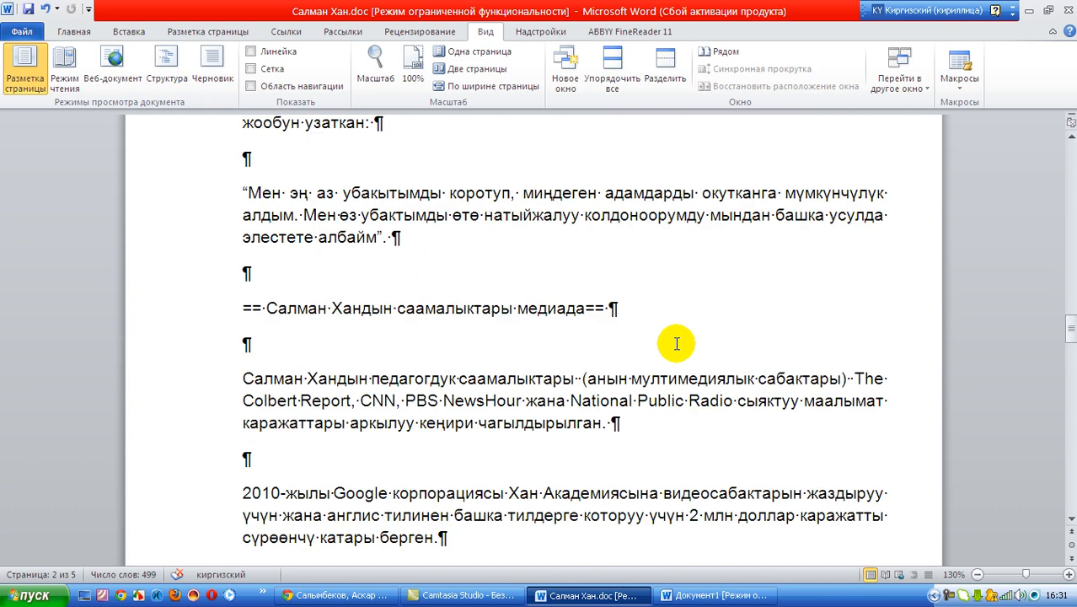
scroll(676, 339, down, 3)
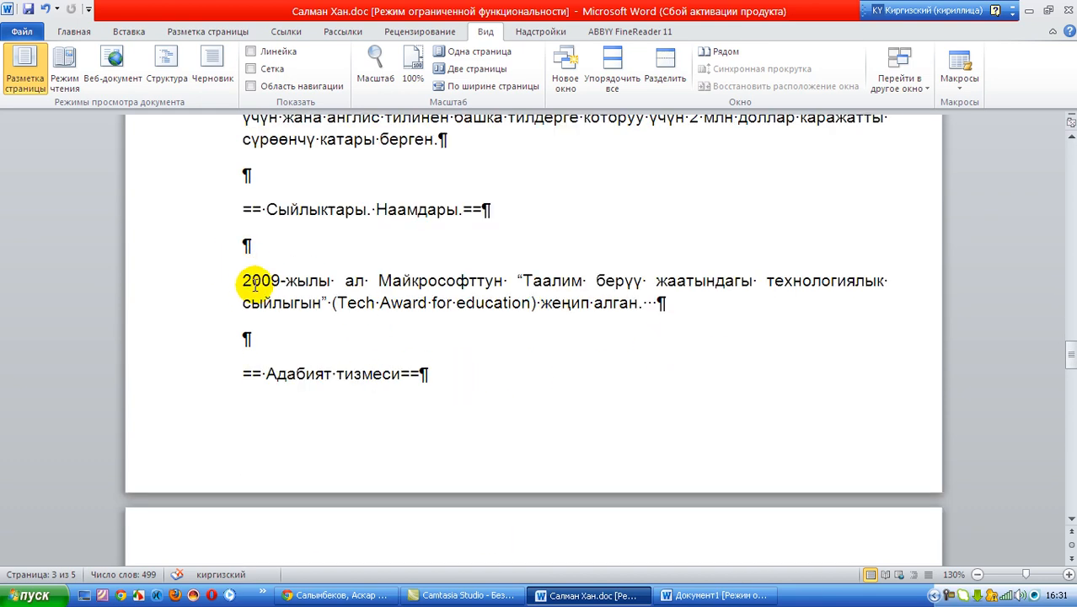
drag(242, 280, 647, 308)
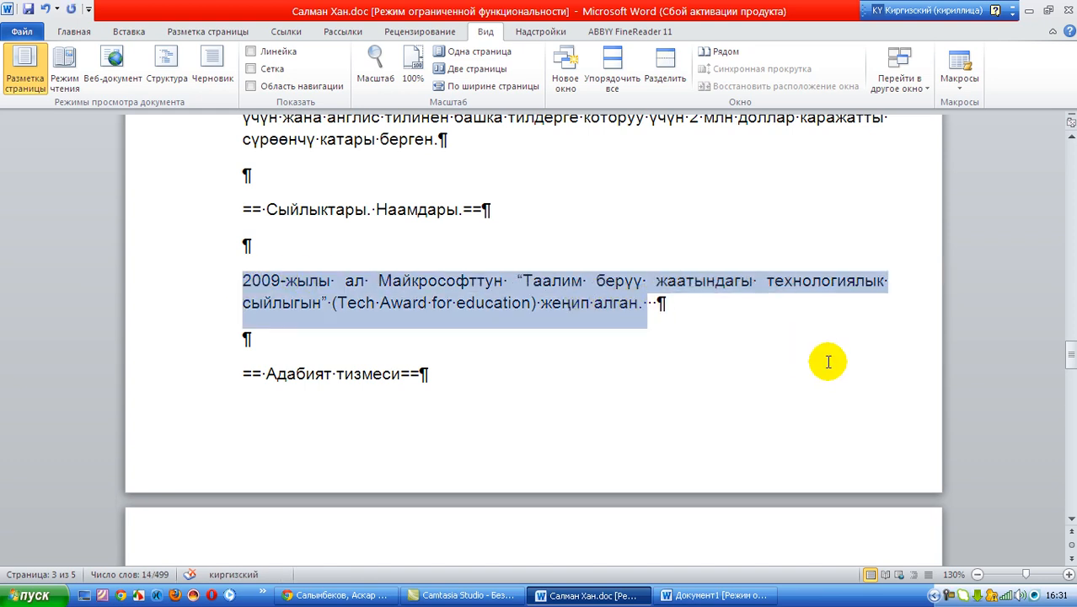
click(781, 192)
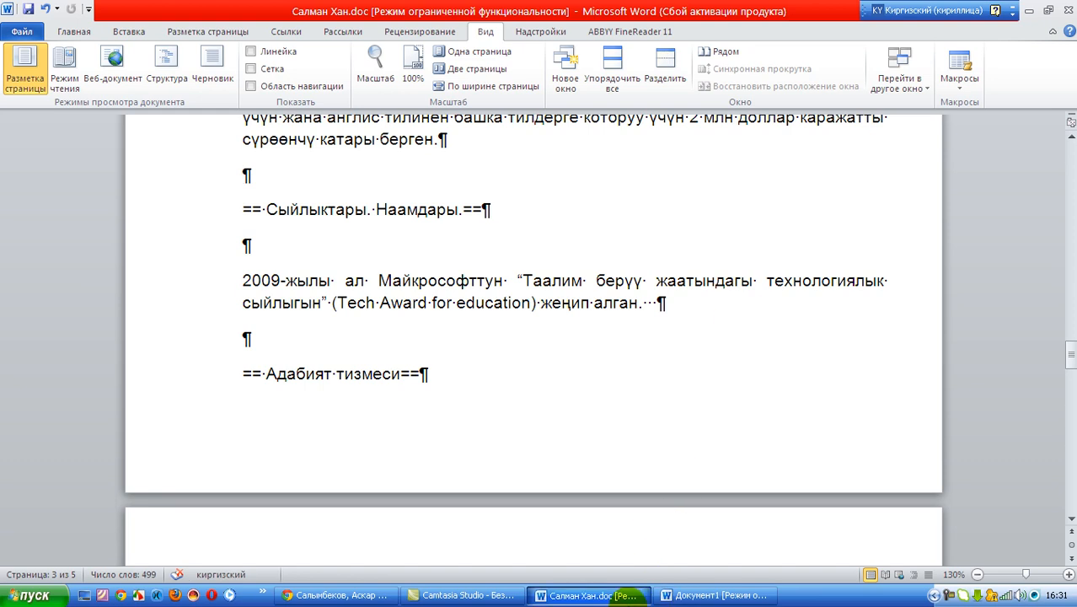
Step: In Документ1, insert the copied award sentence into the empty Сыйлыктары row as unformatted text
click(710, 596)
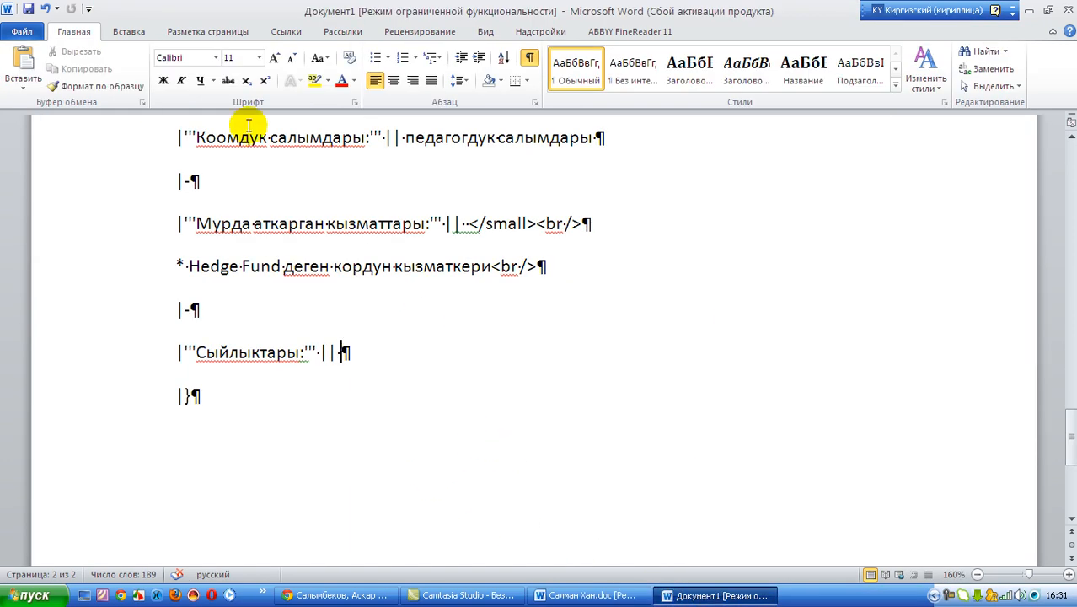
click(22, 87)
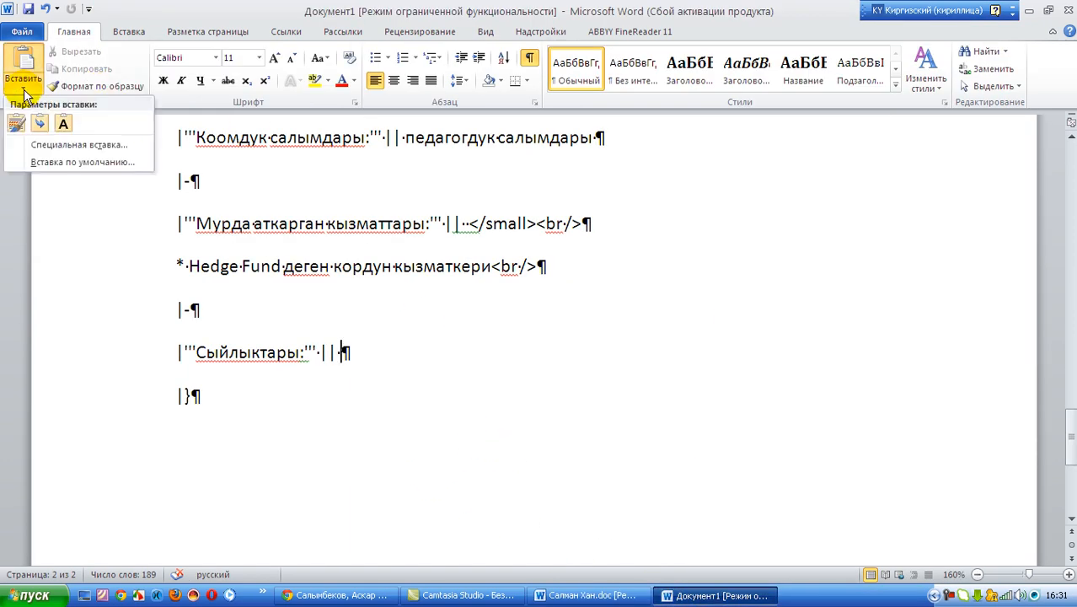
click(72, 144)
click(429, 241)
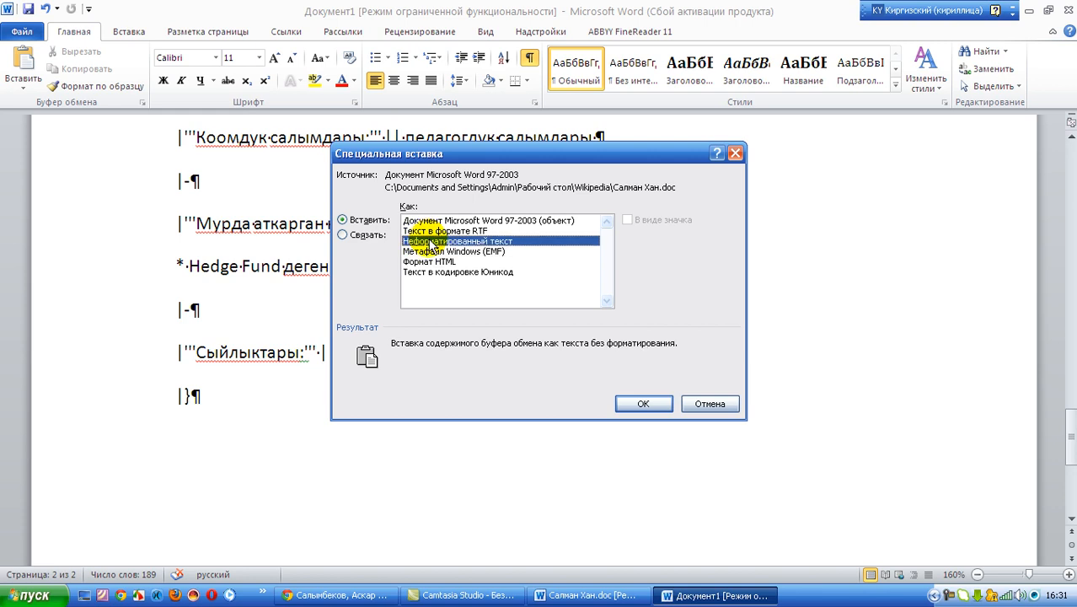
click(644, 405)
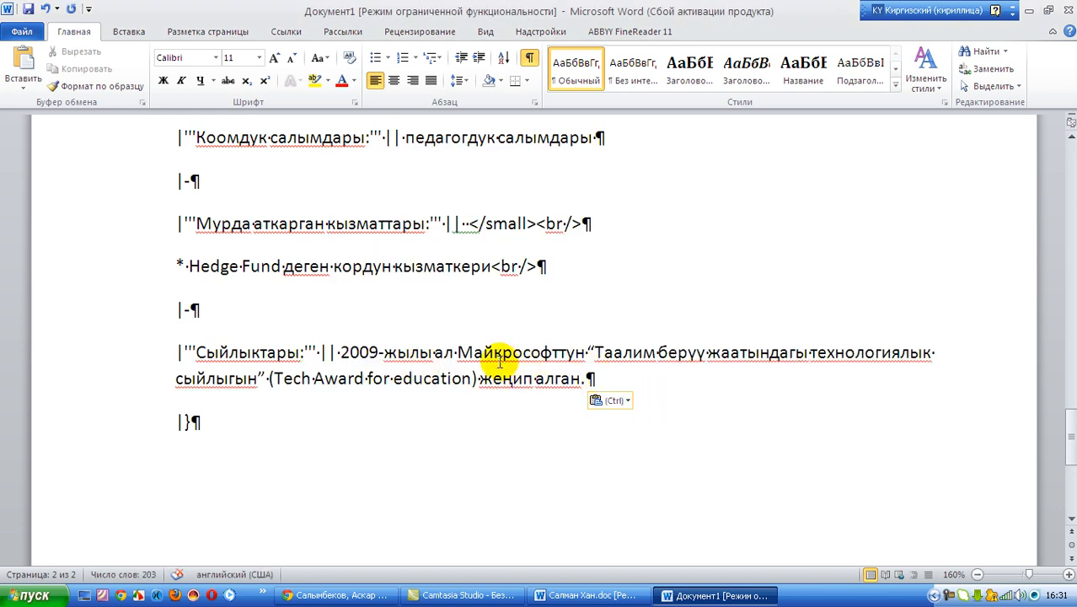
Step: Shorten the award sentence in the Сыйлыктары row by deleting the words "ал" and "жеңип"
click(456, 351)
key(BackSpace)
key(BackSpace)
key(BackSpace)
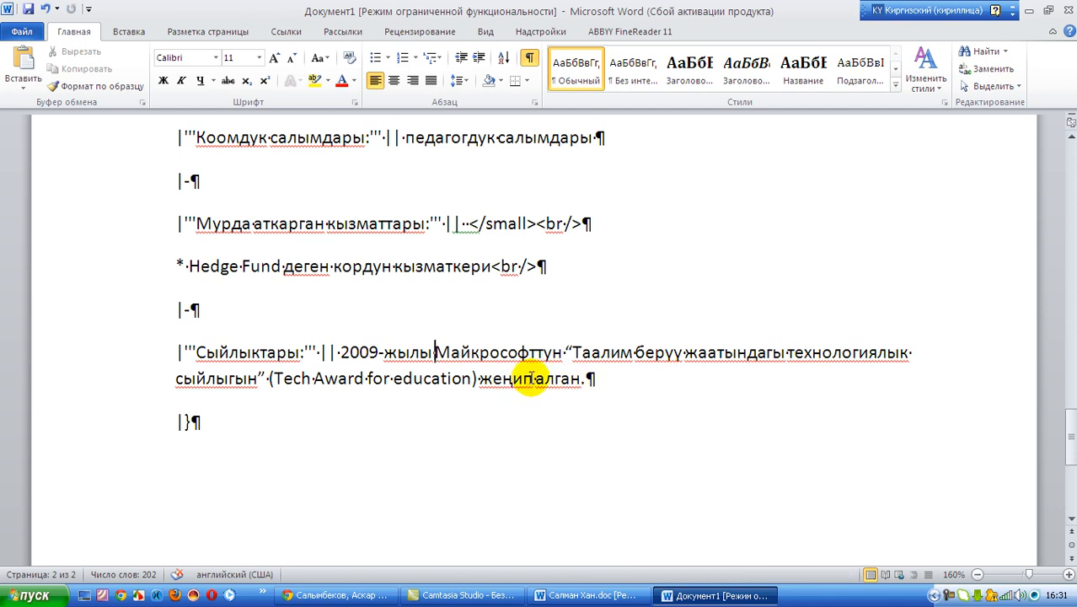
click(536, 378)
key(BackSpace)
key(BackSpace)
key(BackSpace)
key(BackSpace)
key(BackSpace)
key(BackSpace)
key(BackSpace)
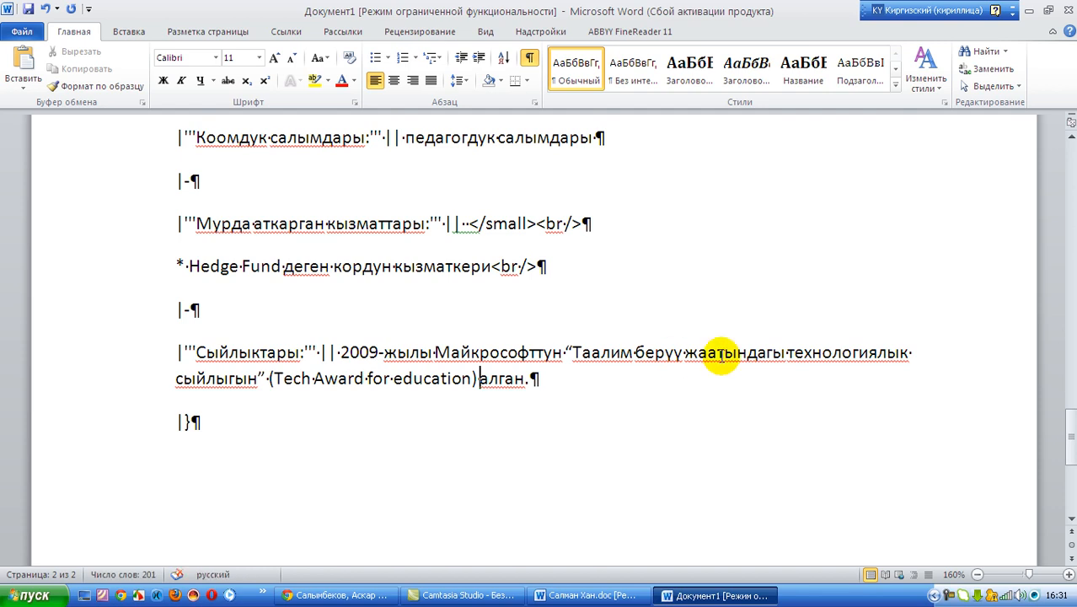
Step: Copy the whole infobox code, from just above the "{| class=" line through the closing "|}"
scroll(782, 378, down, 1)
scroll(784, 397, up, 3)
scroll(784, 396, up, 4)
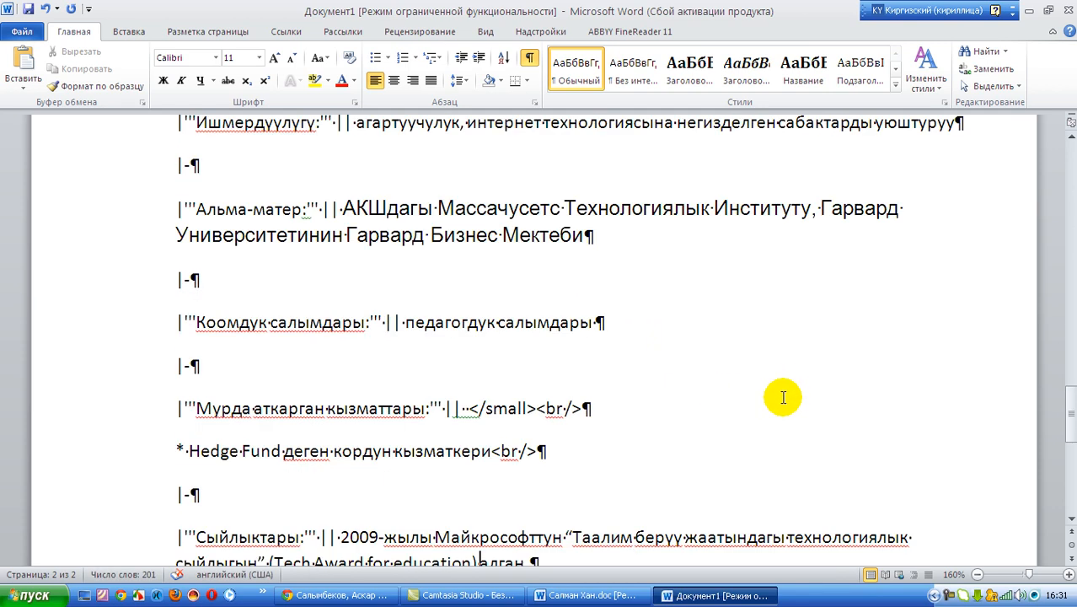
scroll(782, 397, up, 10)
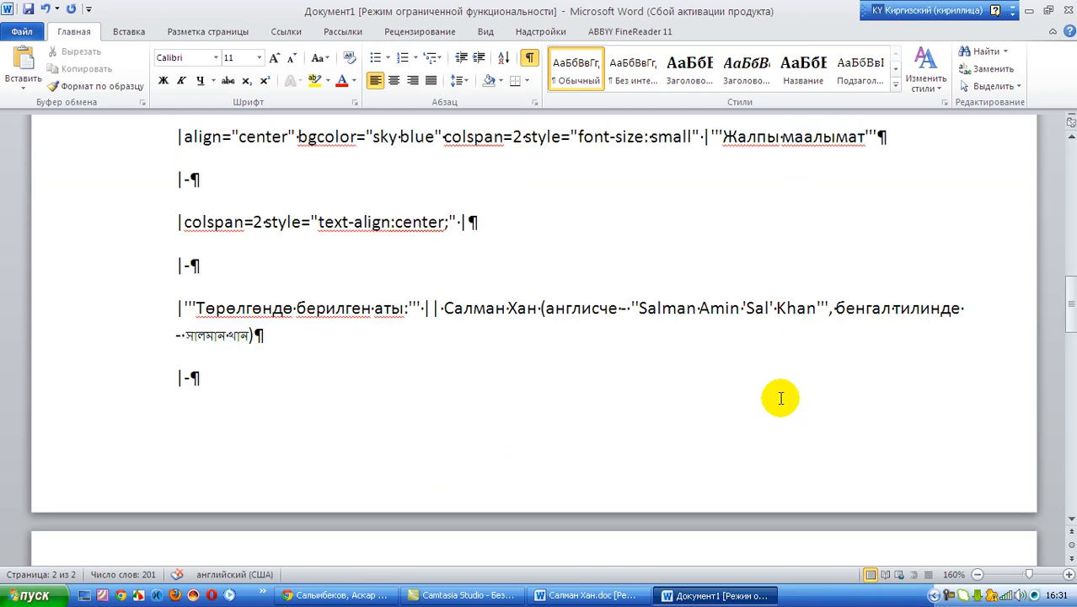
scroll(780, 398, up, 6)
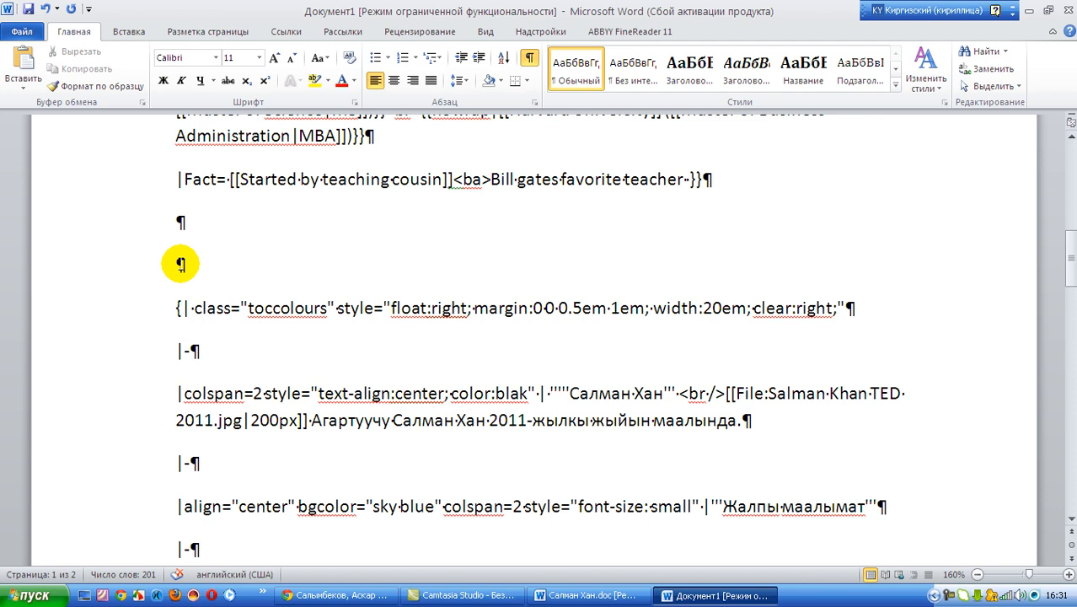
drag(182, 274, 321, 600)
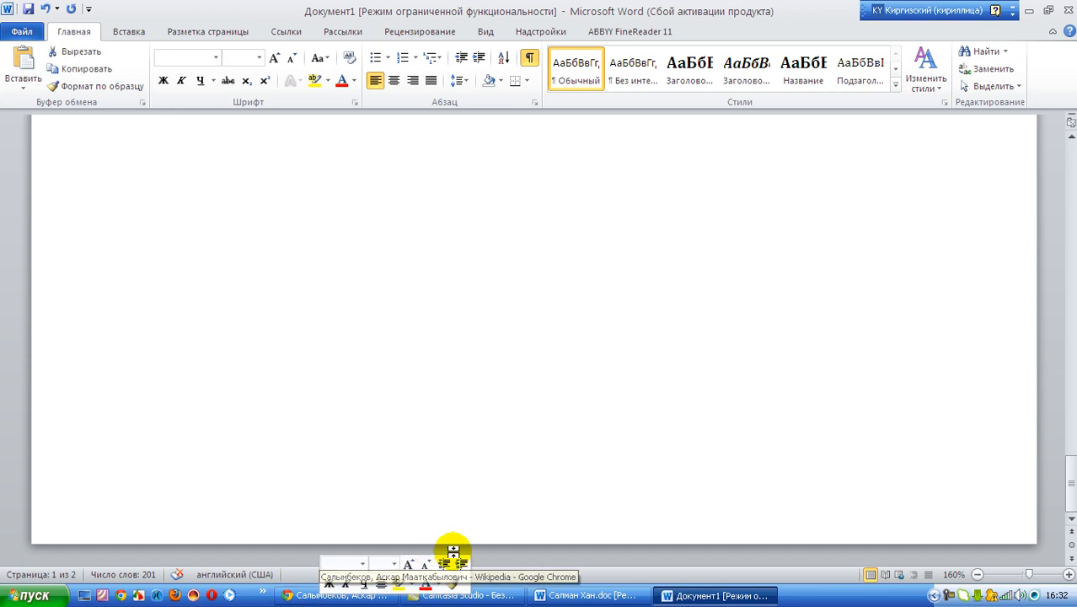
click(537, 266)
Step: In Chrome, open the Kyrgyz article "Хан, Салман (мугалим)" for editing and add two blank lines before its first paragraph
click(357, 596)
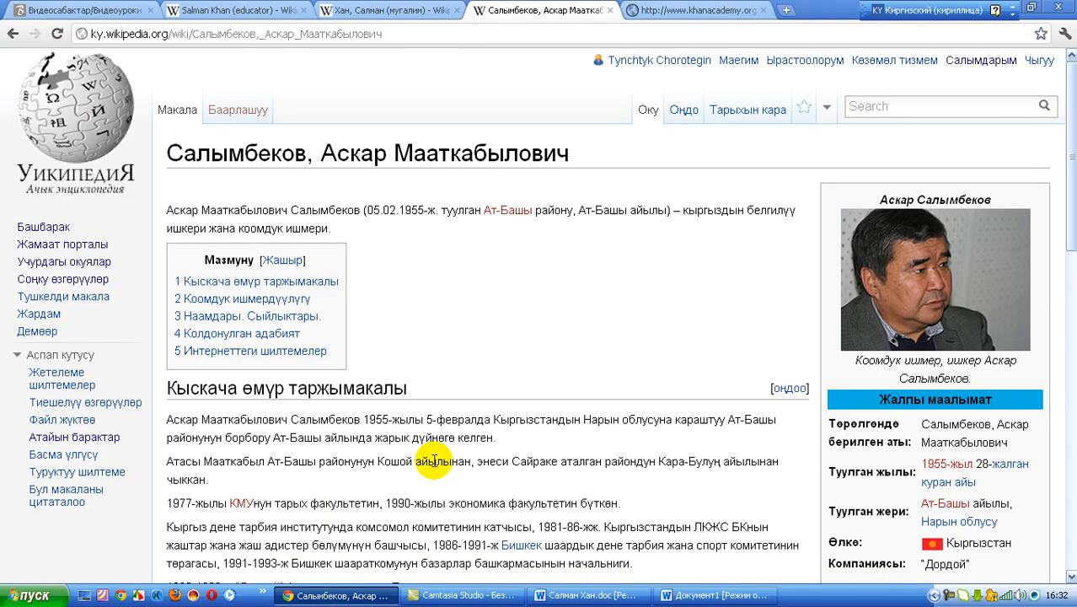
click(411, 12)
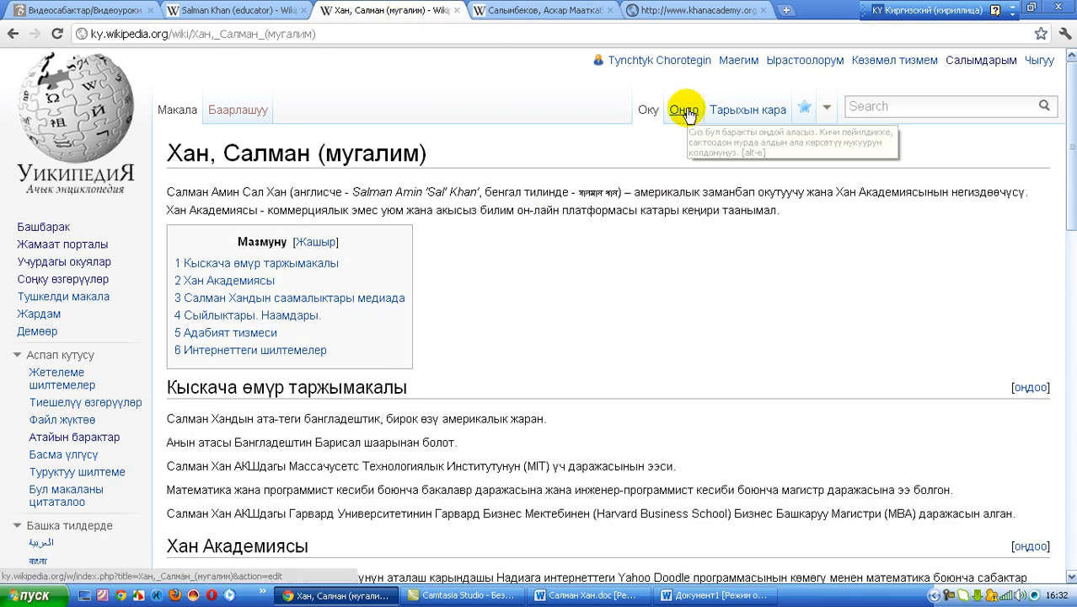
click(686, 113)
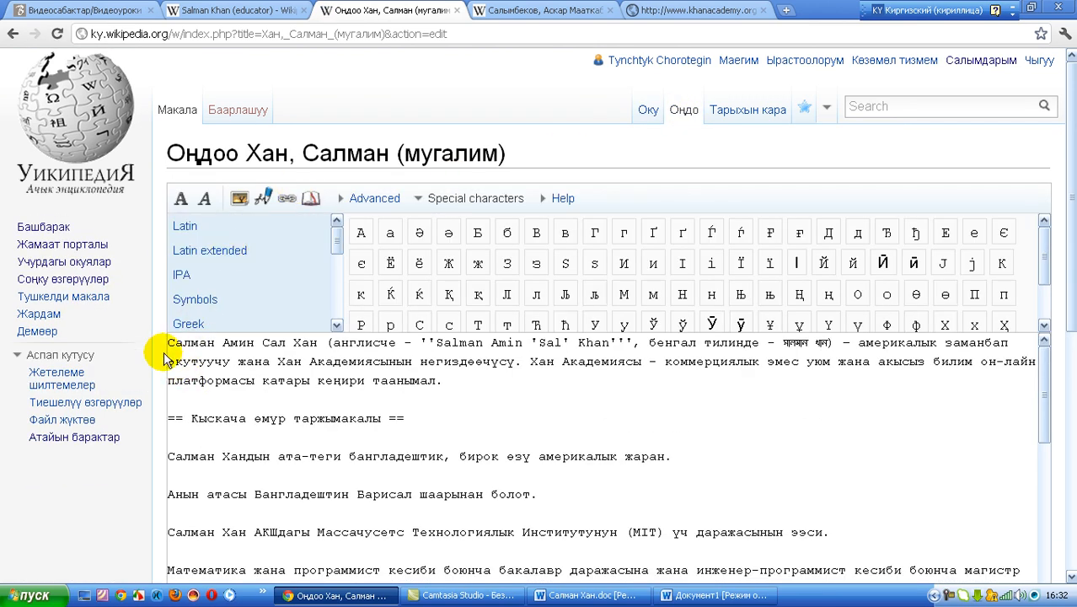
click(169, 343)
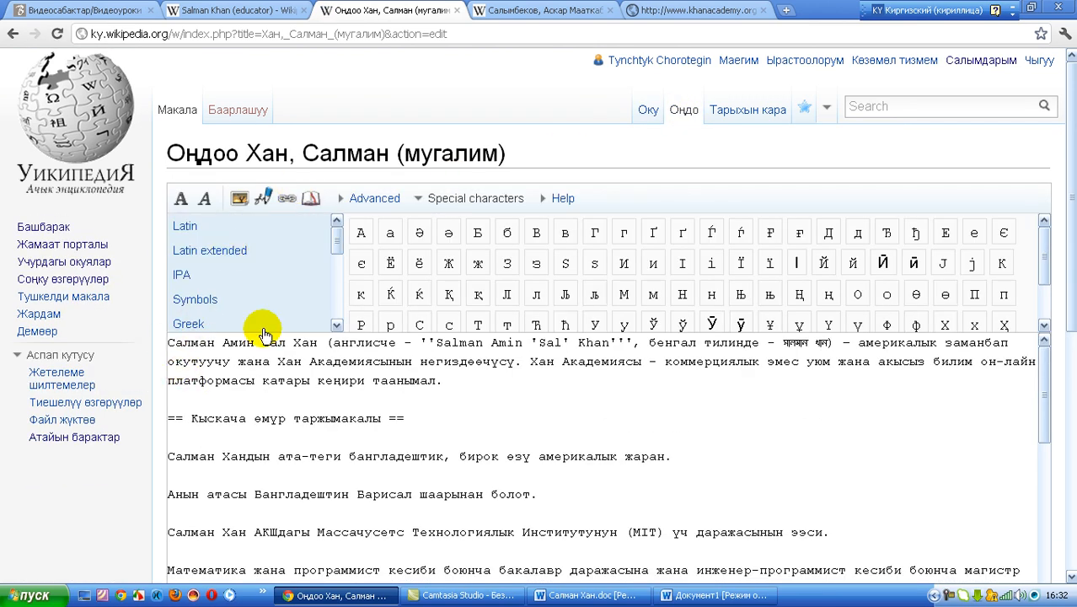
key(Return)
key(Return)
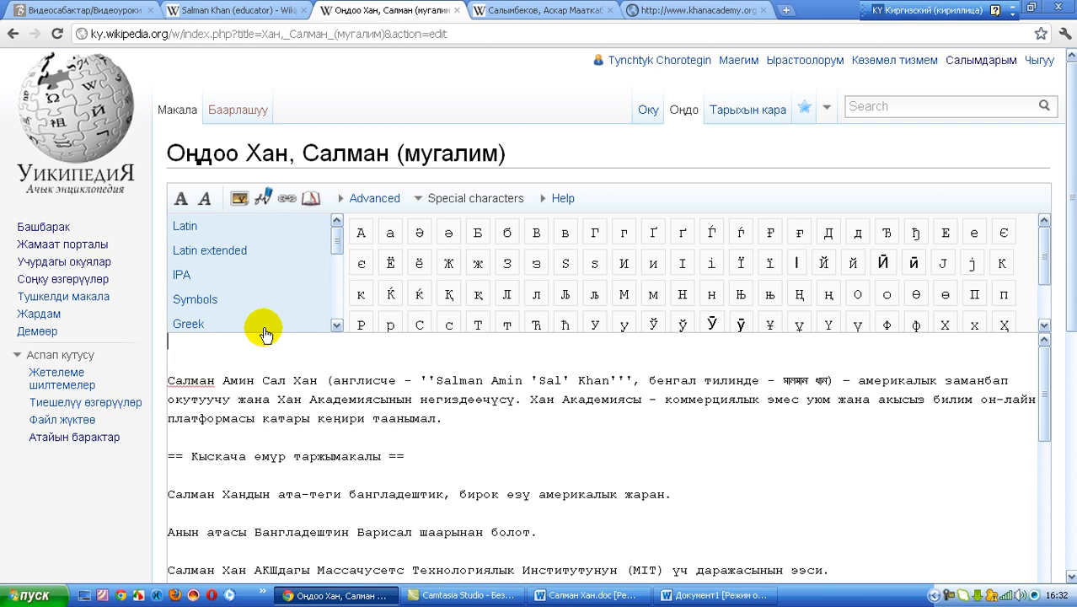
Step: Paste the infobox code at the very beginning of the article's source and save the page
key(ctrl+v)
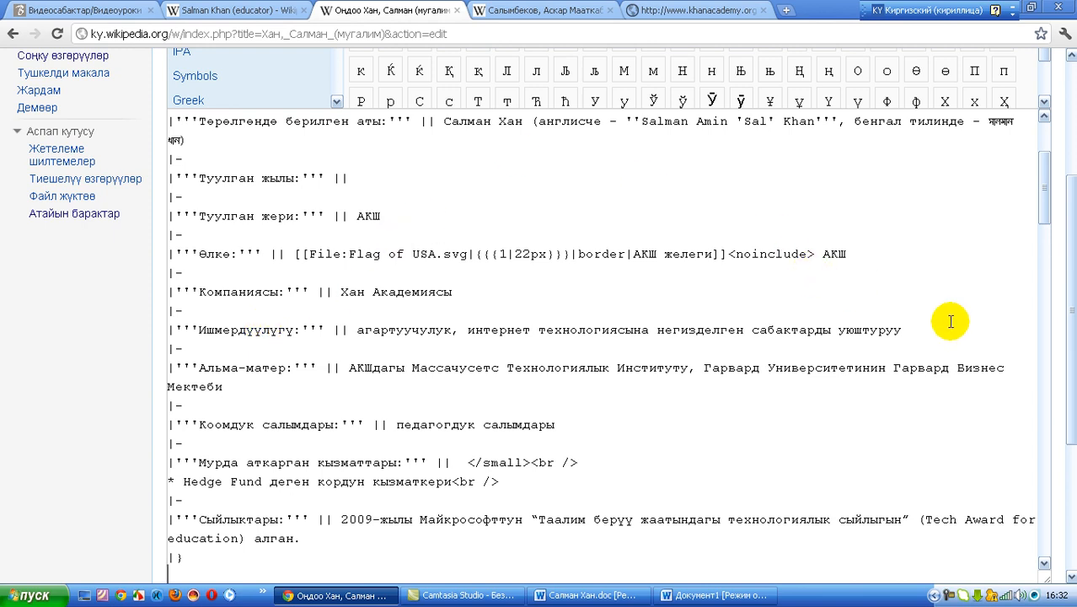
scroll(1069, 403, down, 3)
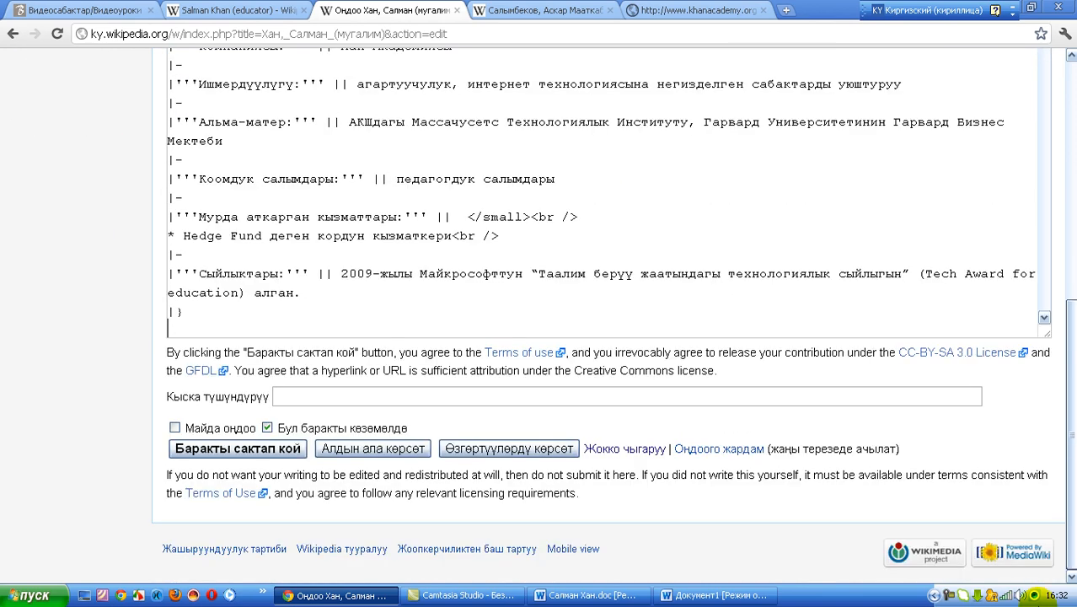
click(268, 455)
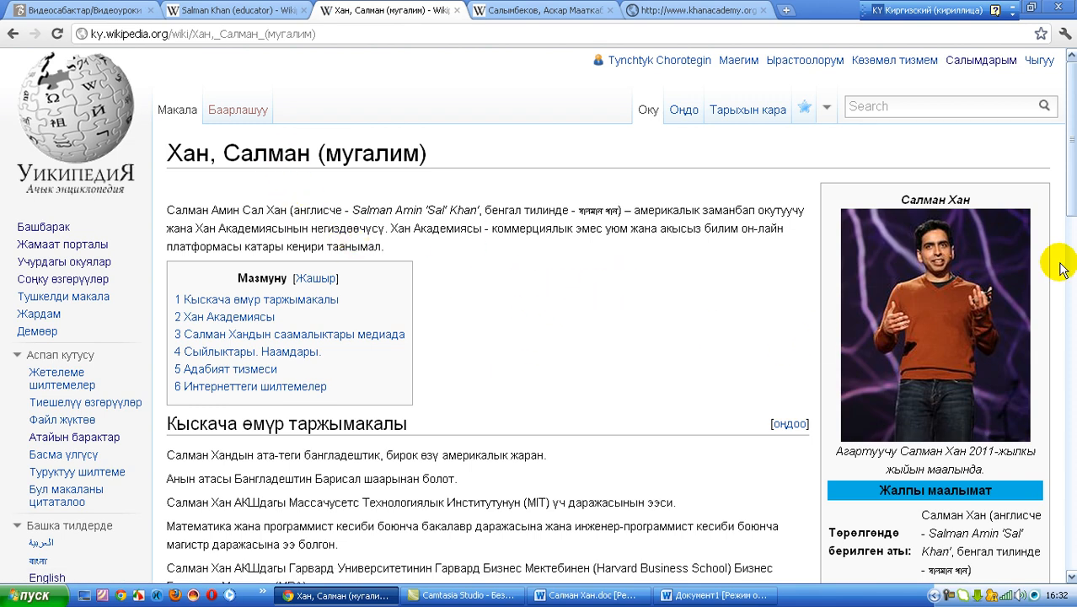
Step: Review the article's new infobox, and open the Slovenčina version of the article in a new tab
drag(1072, 194, 1072, 222)
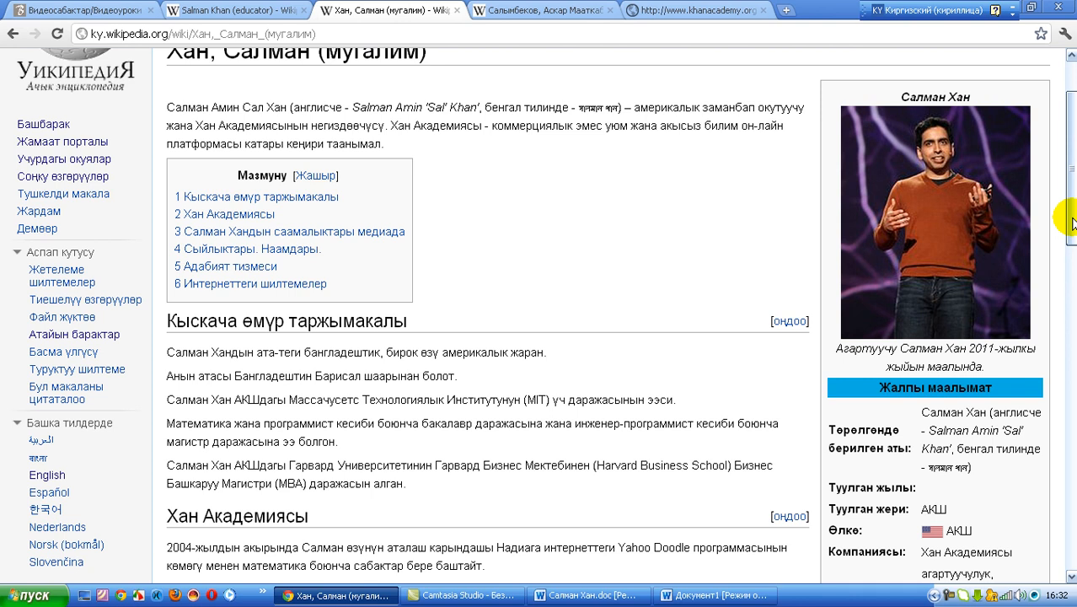
drag(1072, 223, 1073, 287)
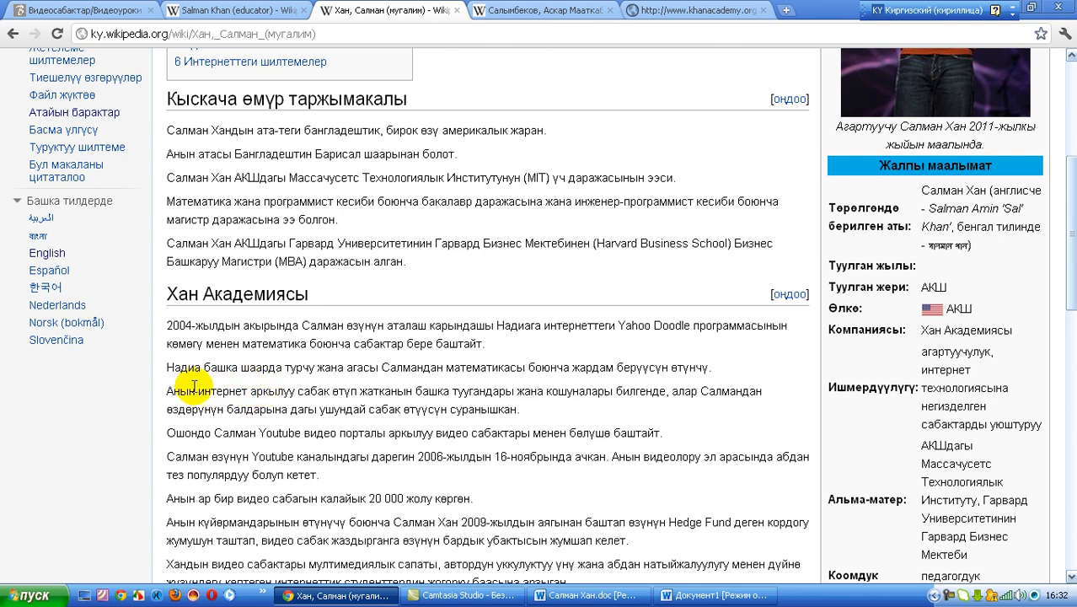
right_click(57, 343)
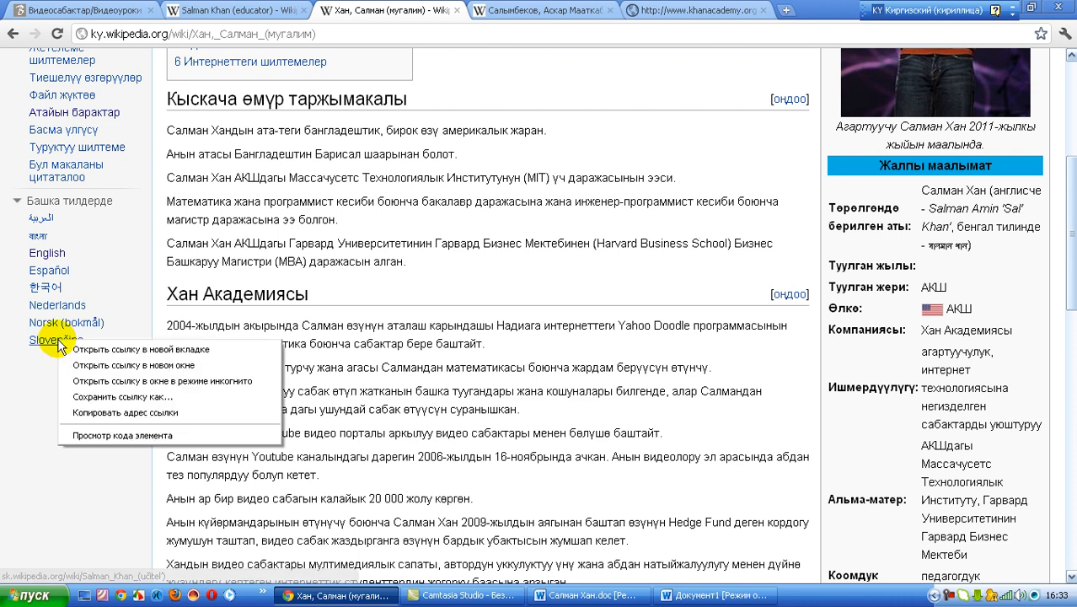
click(124, 354)
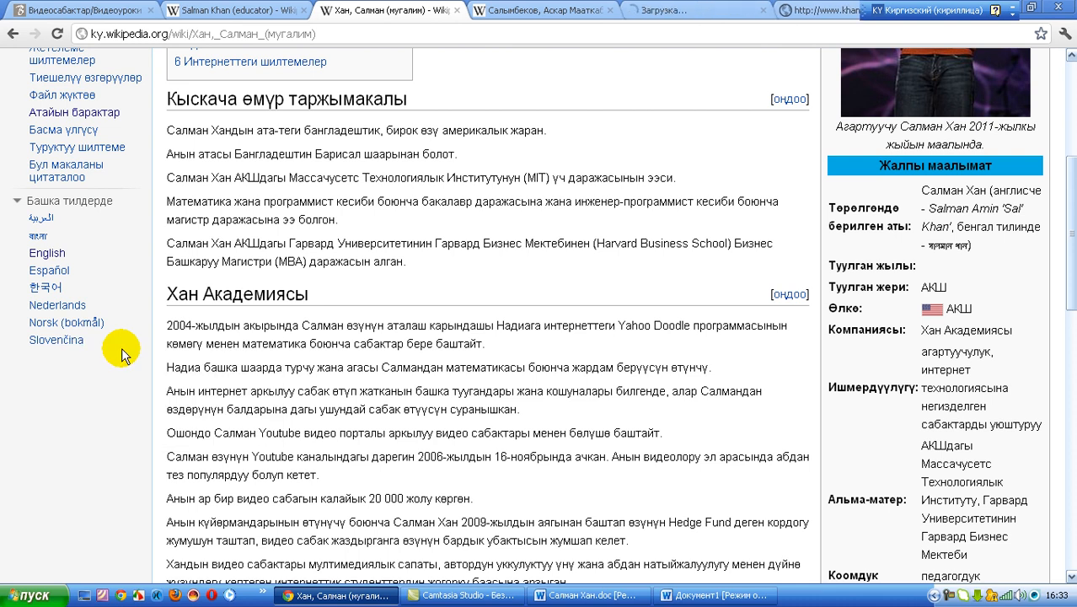
click(696, 19)
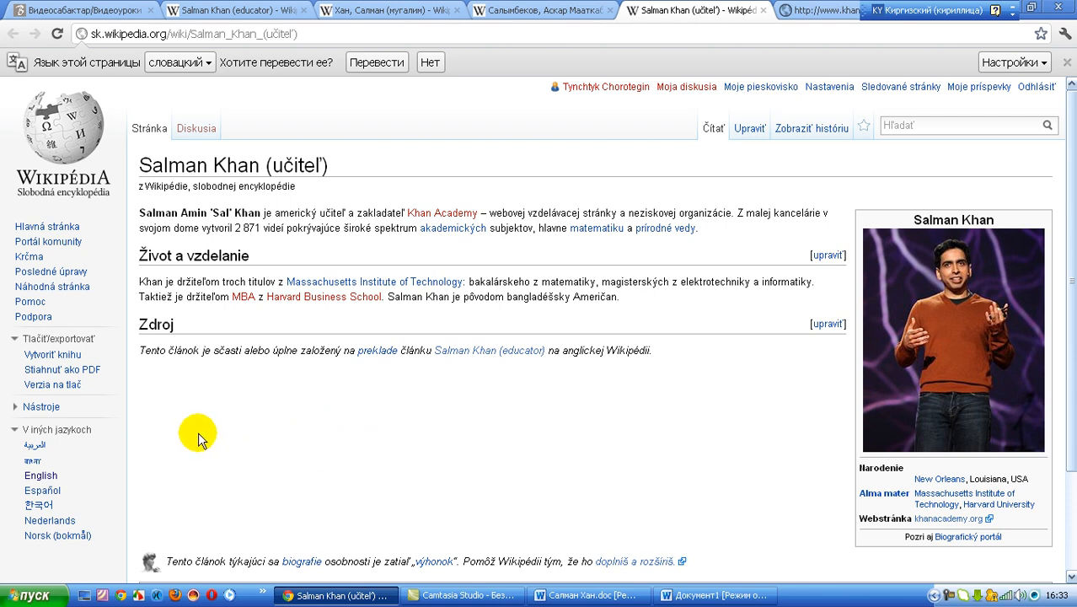
Step: Look up Salman Khan's birth details in the Arabic and Spanish versions of the article
click(32, 448)
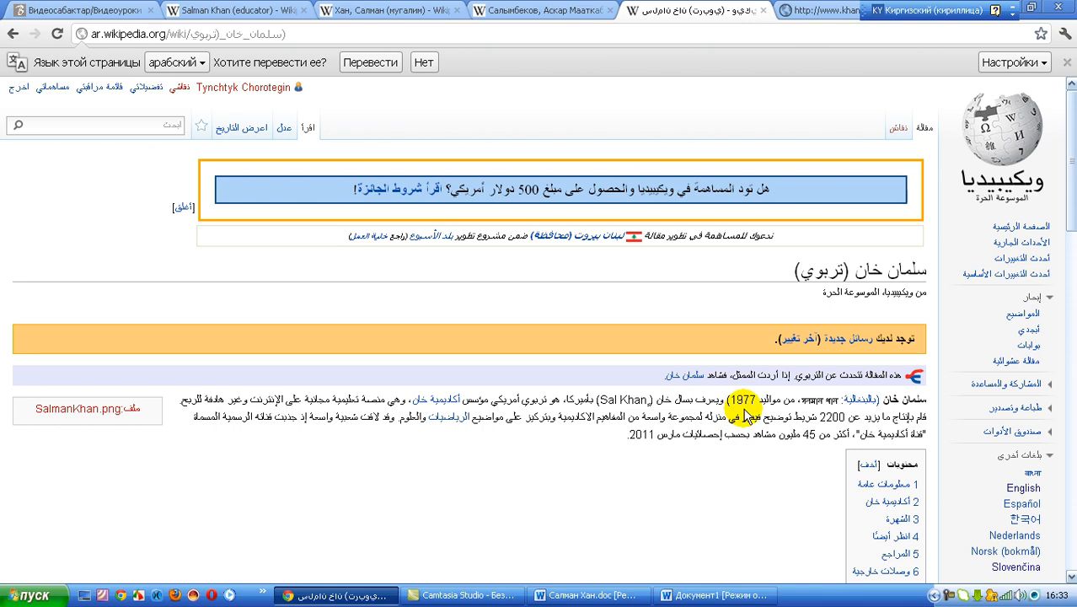
drag(1067, 210, 1063, 253)
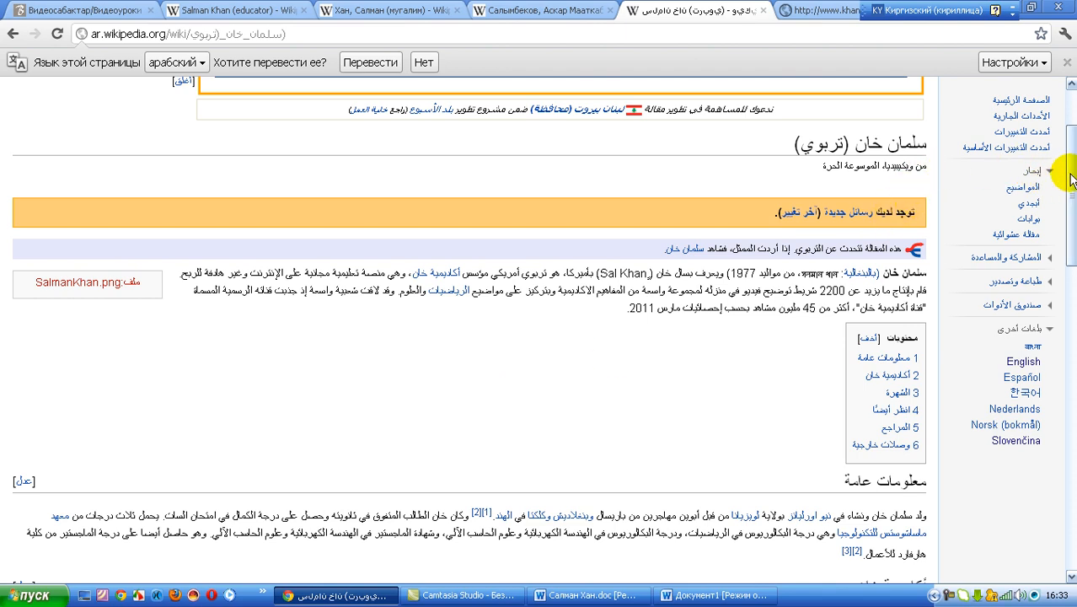
drag(1070, 173, 1069, 38)
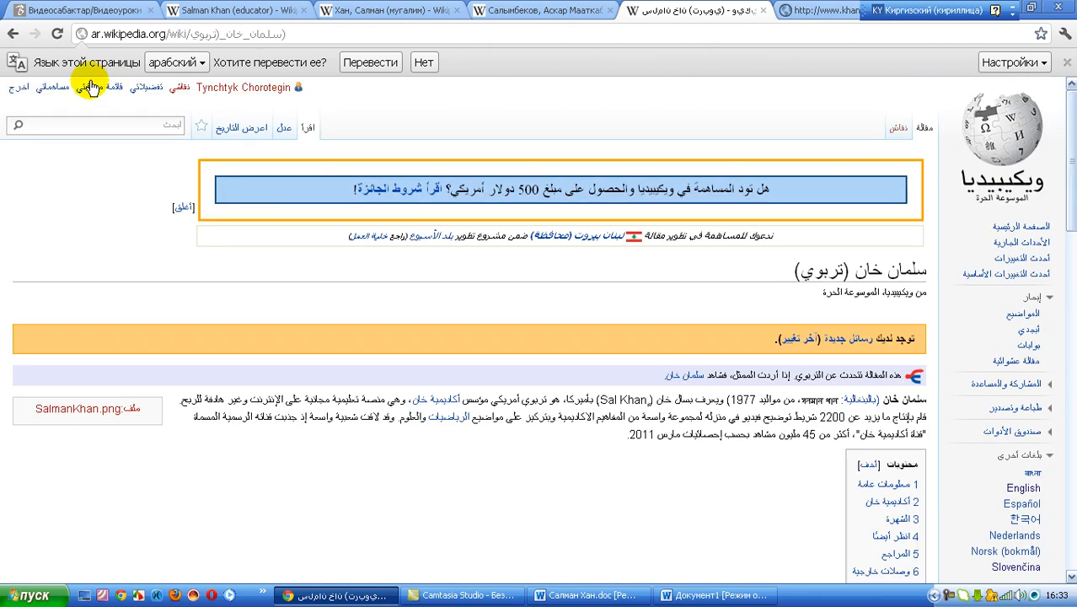
click(13, 33)
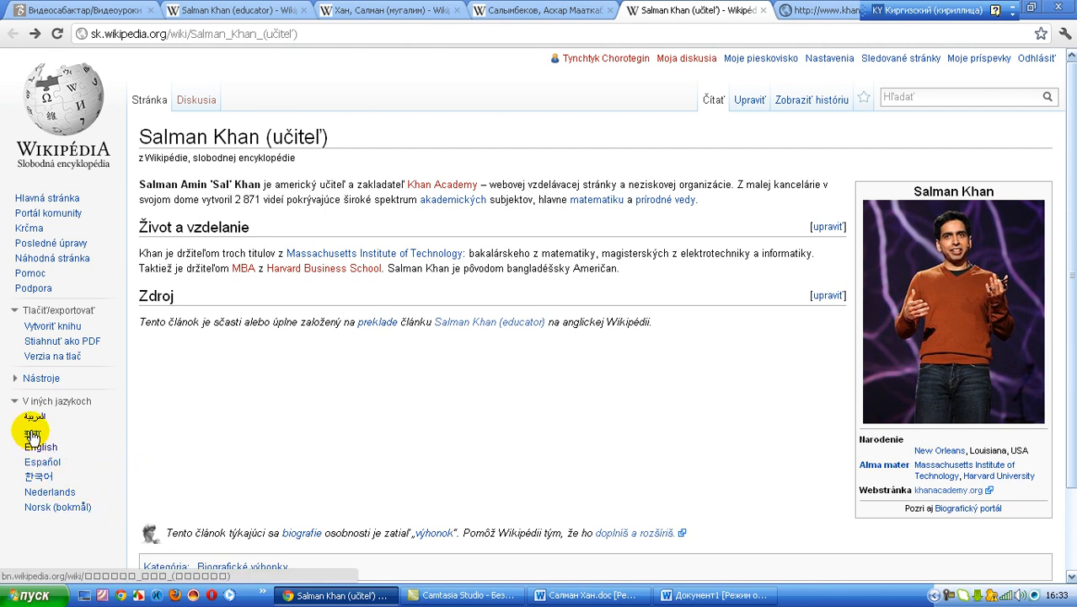
click(42, 462)
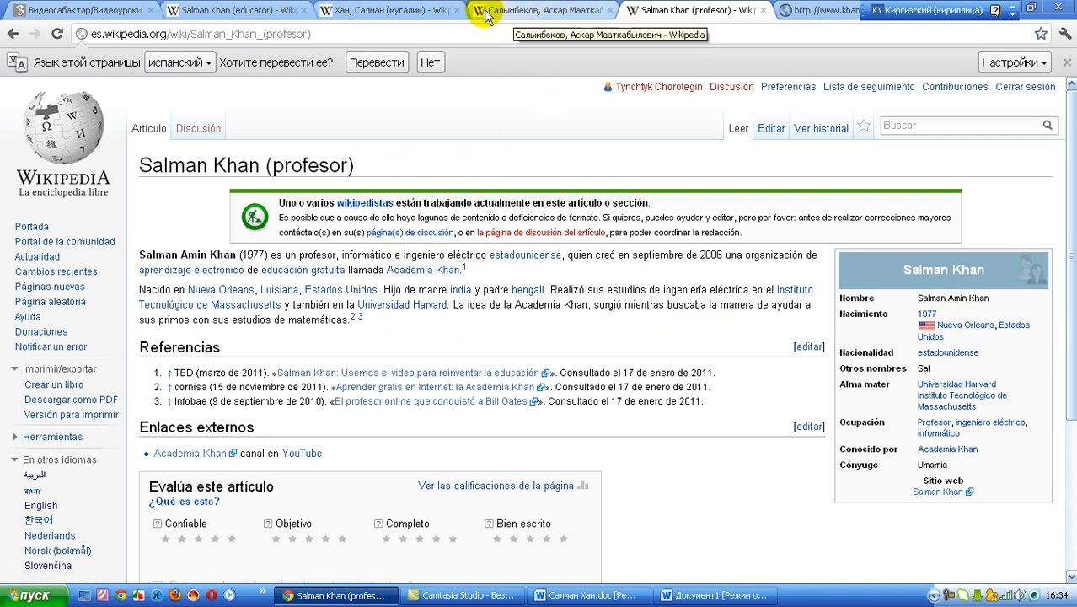
Step: In the Kyrgyz article's infobox source, fill in the birth year and the birthplace "АКШ, Жаңы Орлеан", and save the page
click(394, 12)
scroll(506, 172, up, 4)
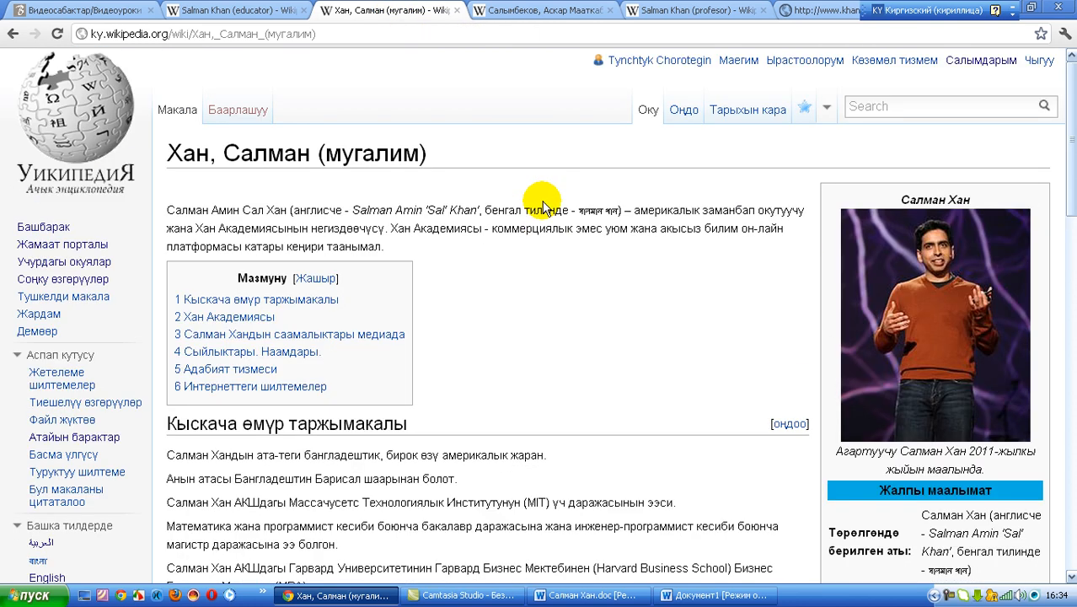
click(684, 111)
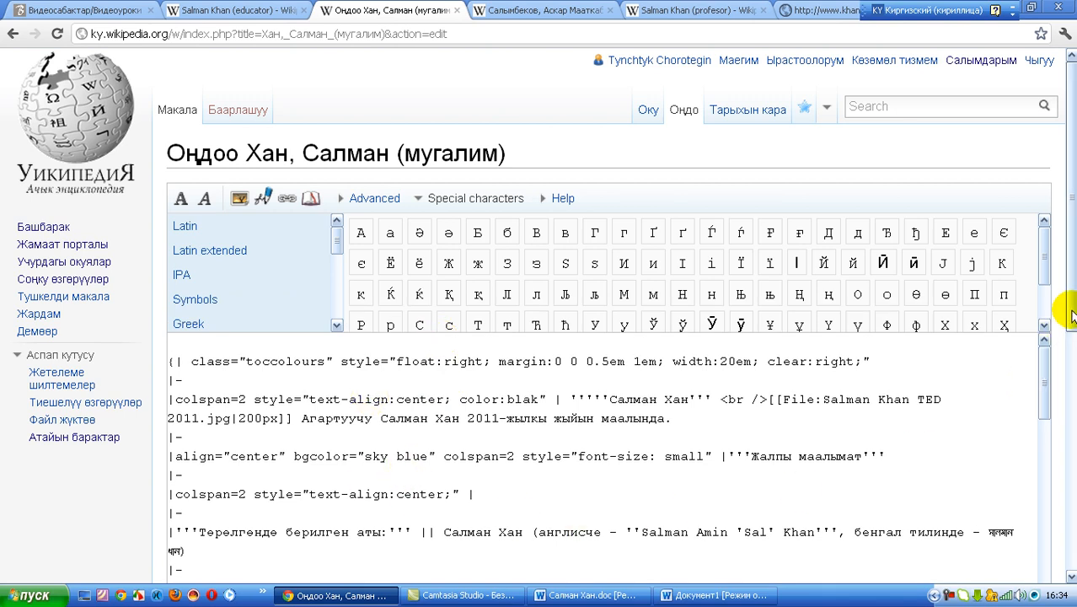
scroll(1051, 313, down, 3)
scroll(1046, 449, down, 1)
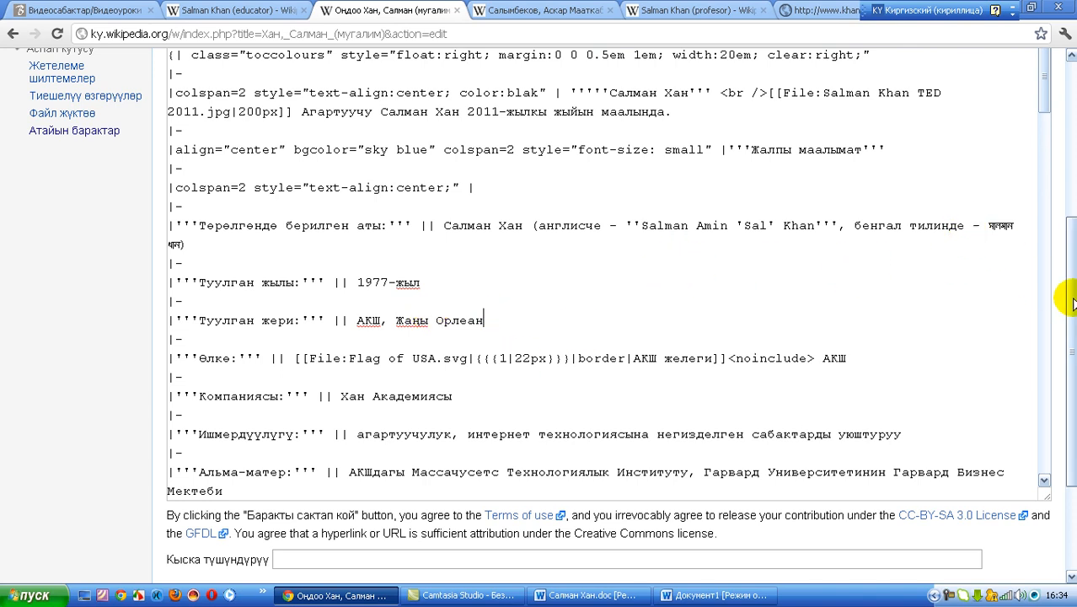
scroll(1071, 304, down, 3)
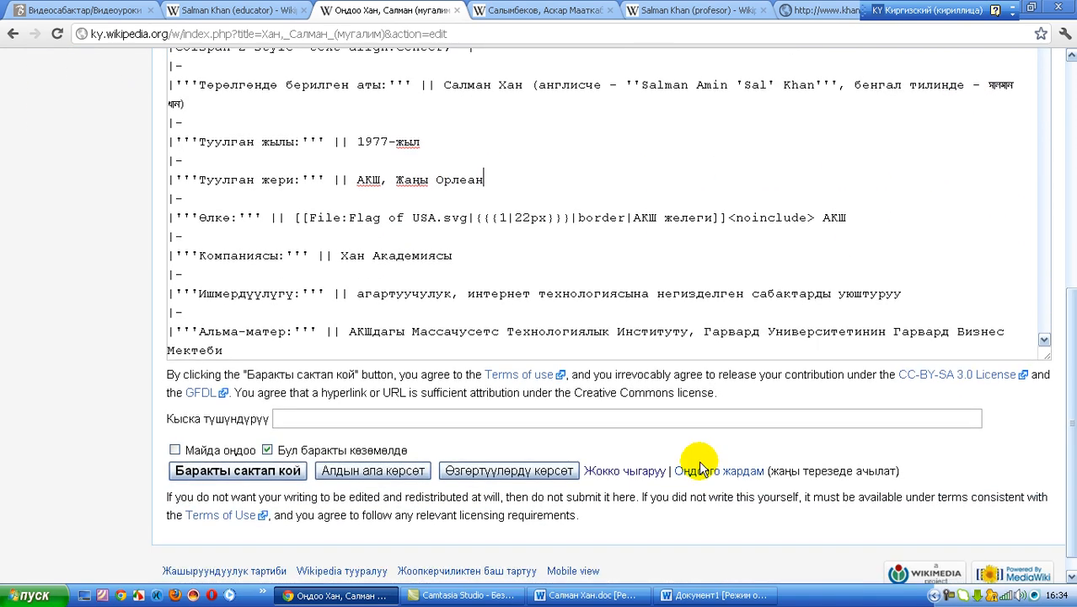
click(281, 473)
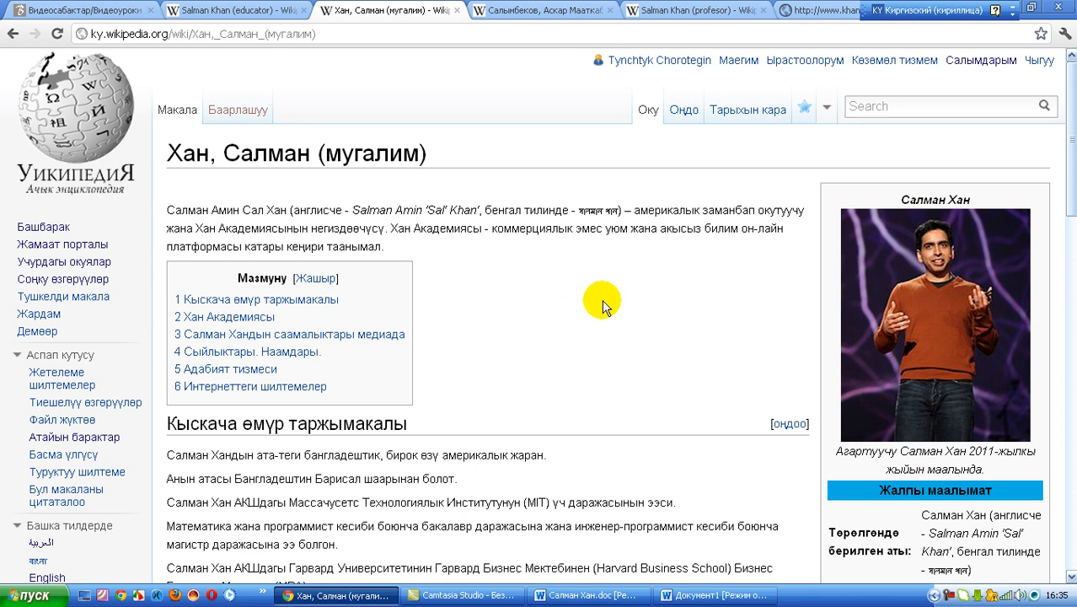
Step: Open the not-yet-created category "Агартуучулар" from the article's category list for editing
scroll(591, 295, down, 4)
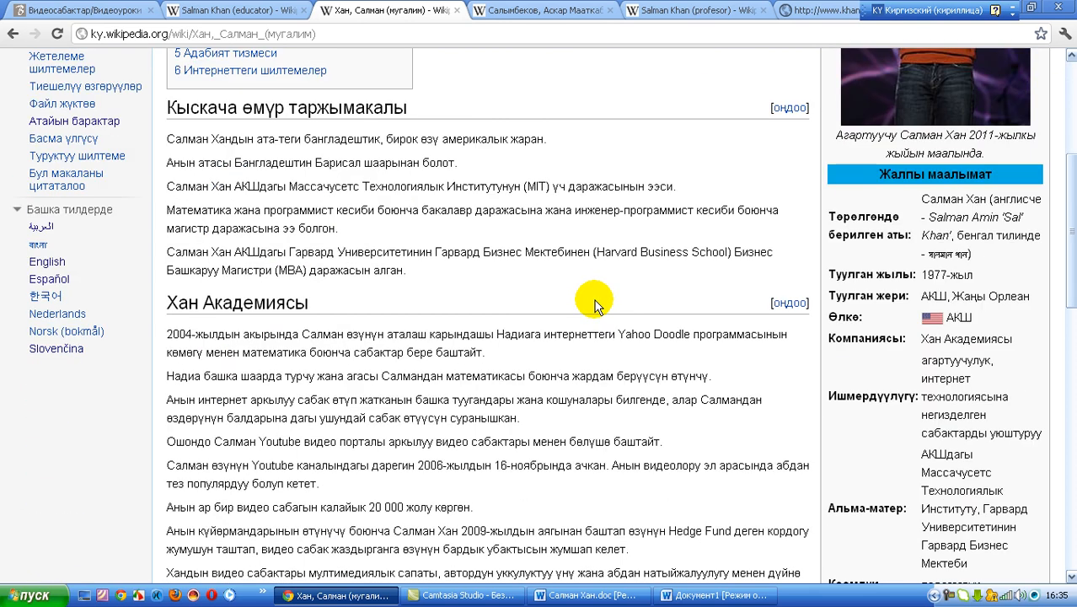
scroll(595, 300, down, 4)
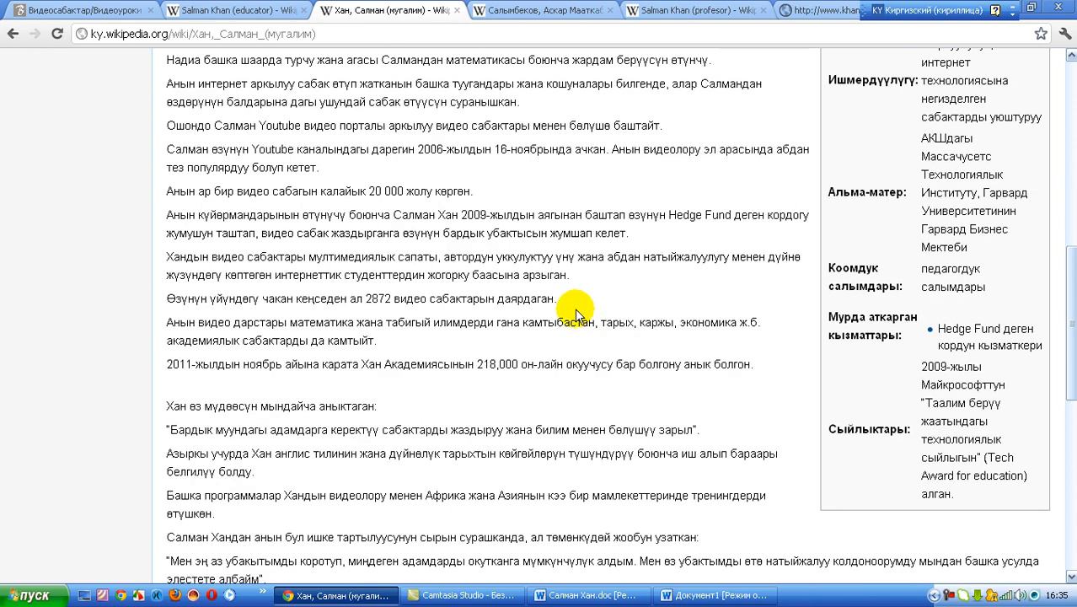
scroll(567, 316, down, 7)
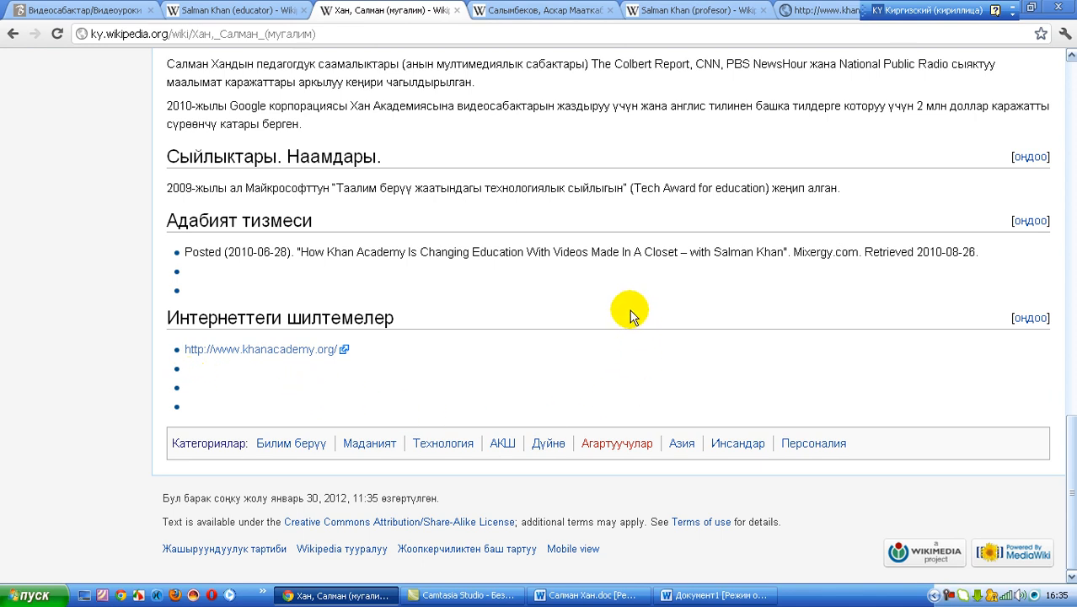
scroll(631, 309, up, 5)
scroll(616, 320, down, 6)
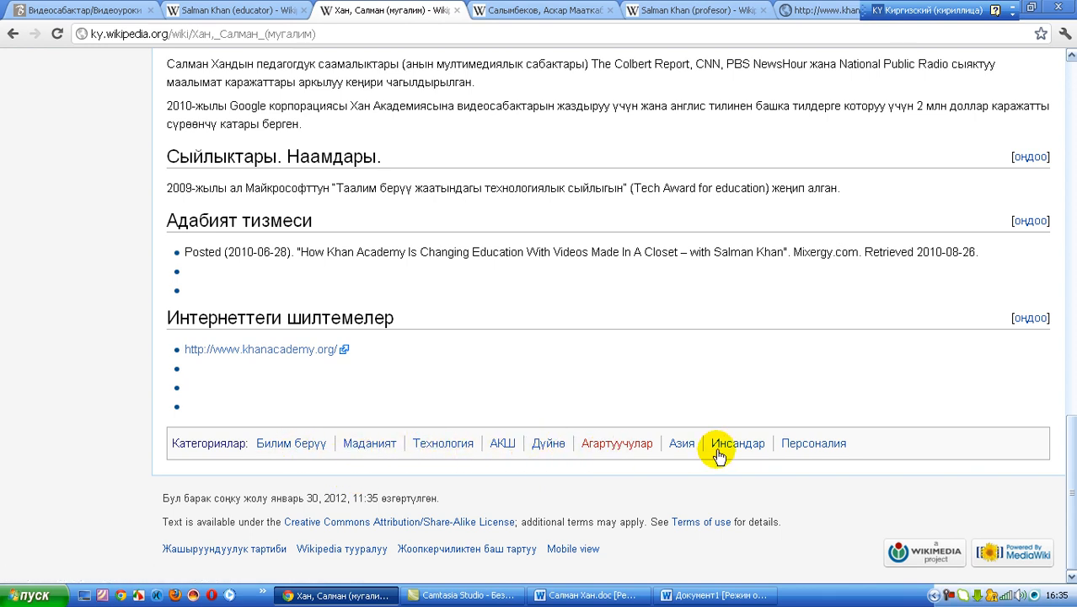
click(616, 448)
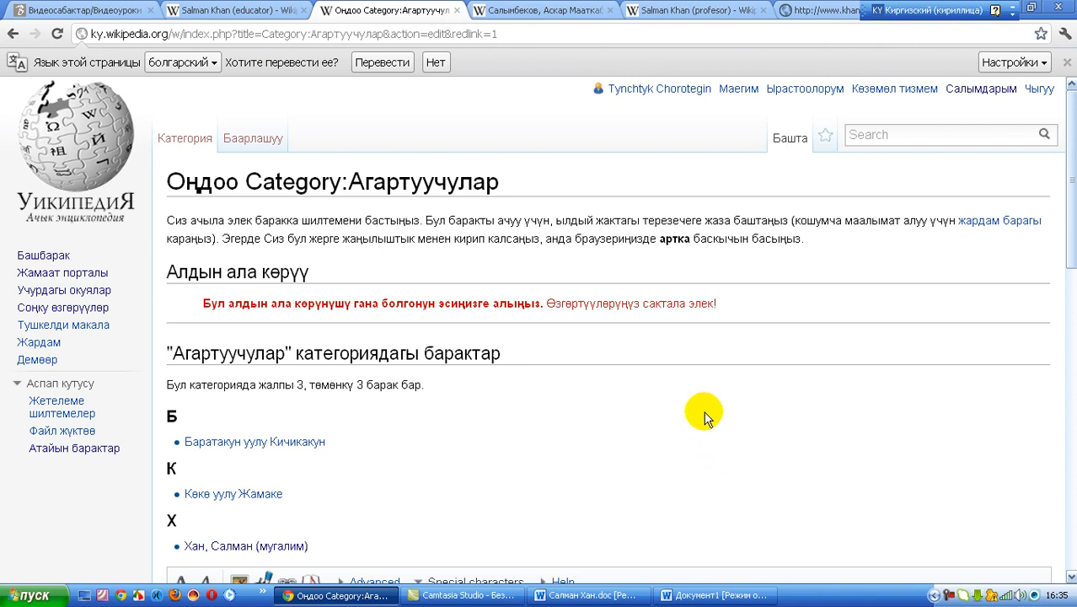
scroll(705, 419, down, 2)
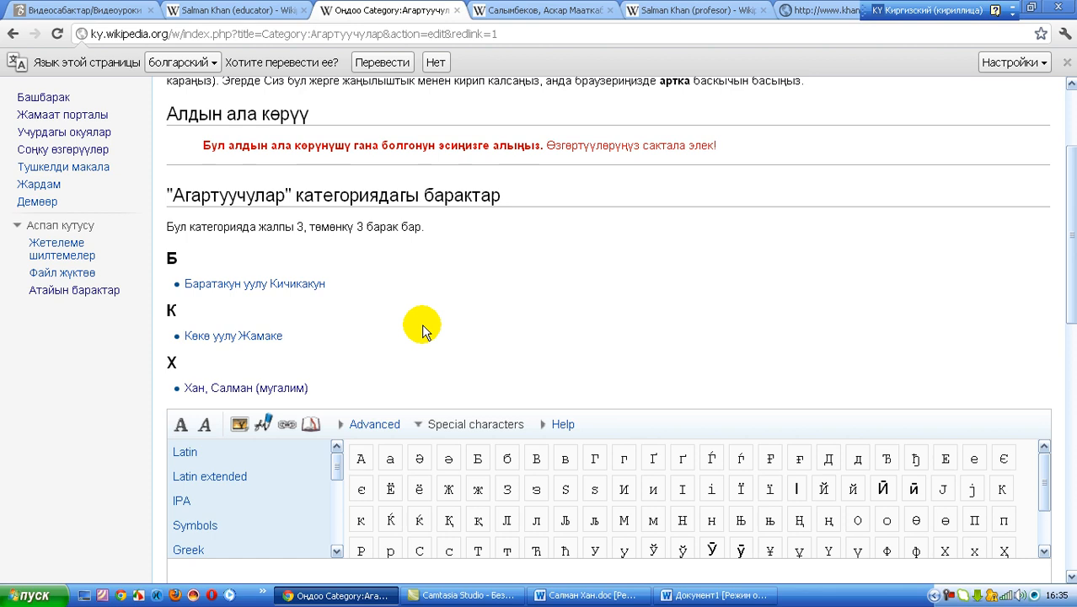
scroll(467, 325, down, 2)
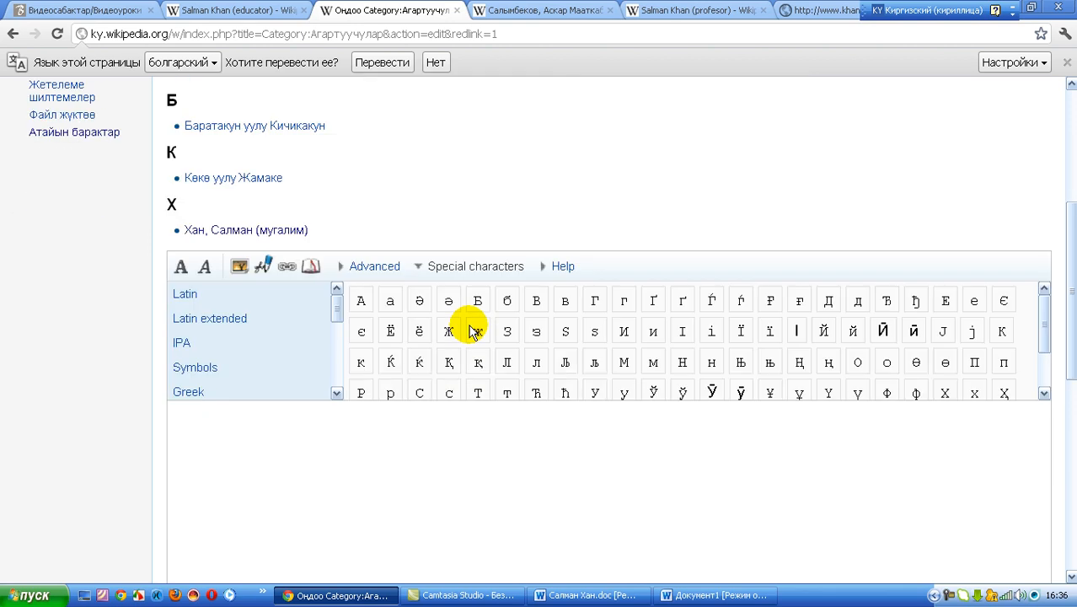
Step: Write the category description "Дүйнөдөгү жана Кыргызстандагы агартуучулар тууралуу маалымат топтому." and save the category page
click(549, 455)
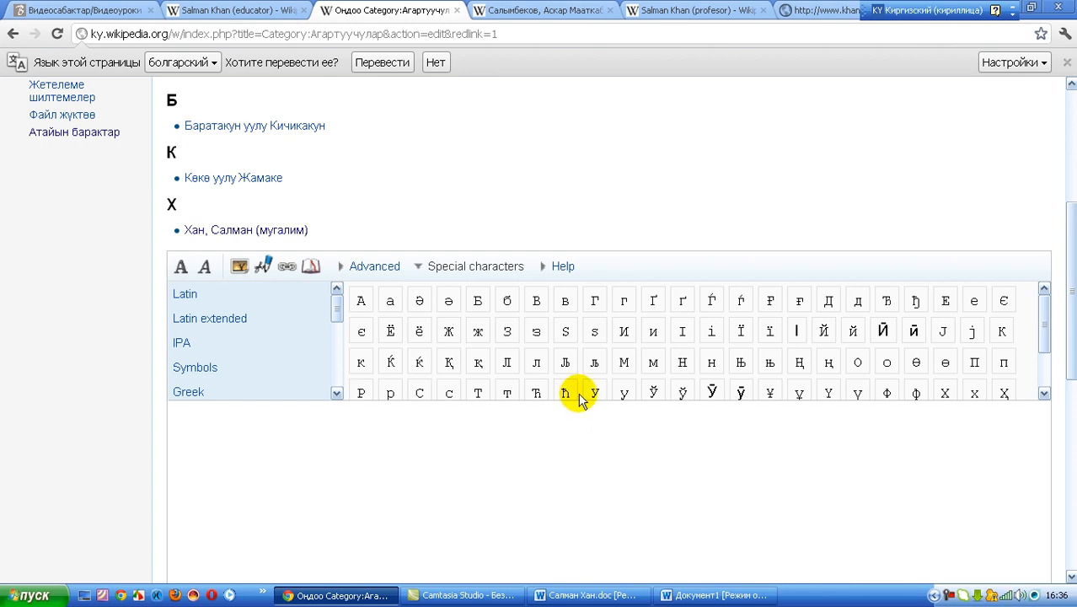
text(д)
text(уйн)
text(өдөг)
text(ү )
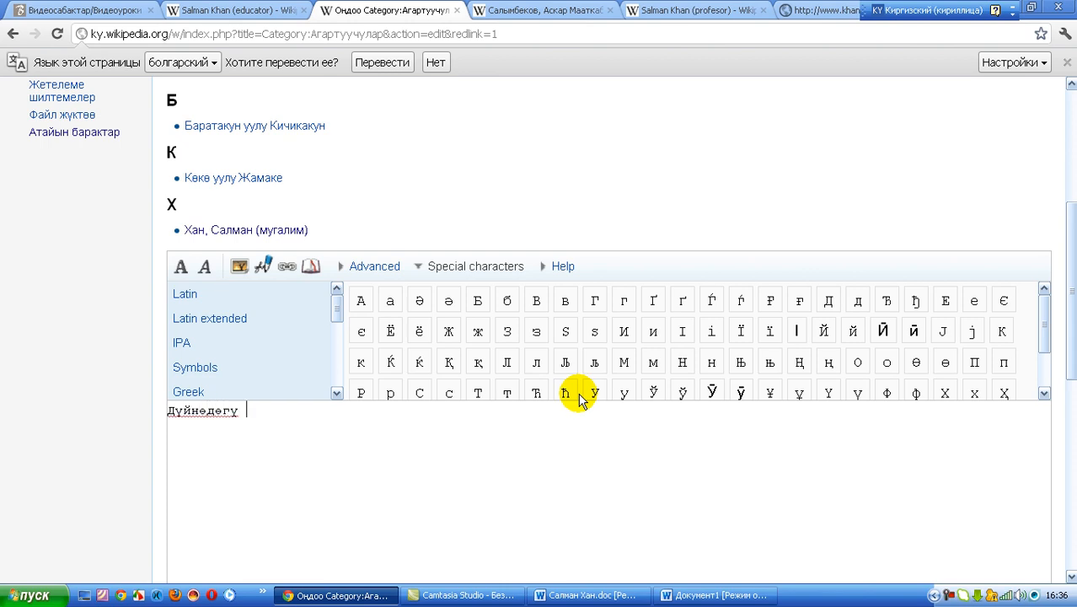
text(жана Кыргызс)
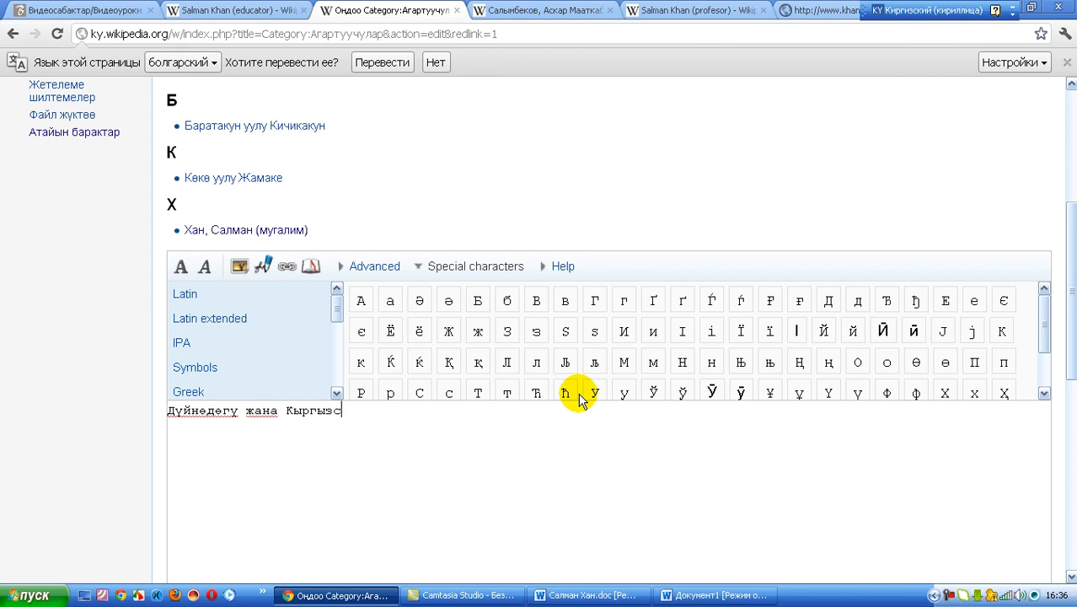
text(тандагы а)
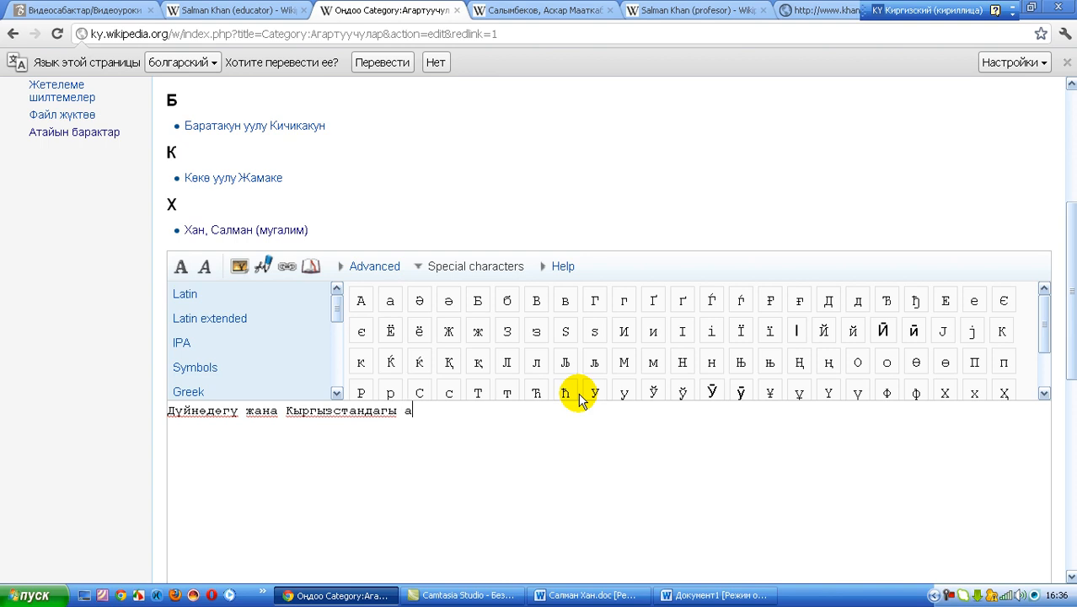
text(гартуучулар тууралуу)
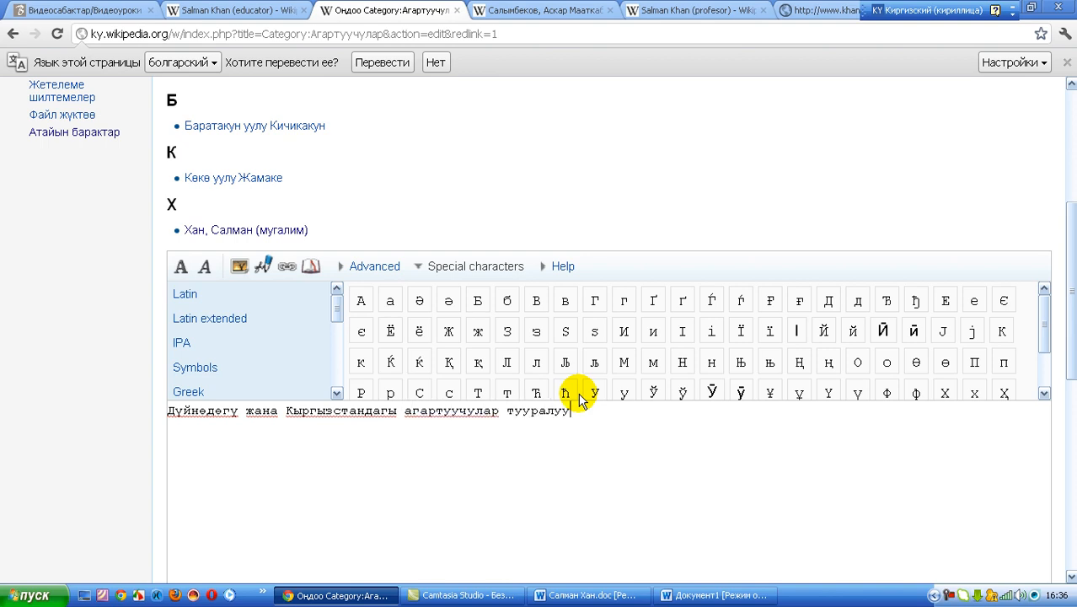
text( маалымат топтому.)
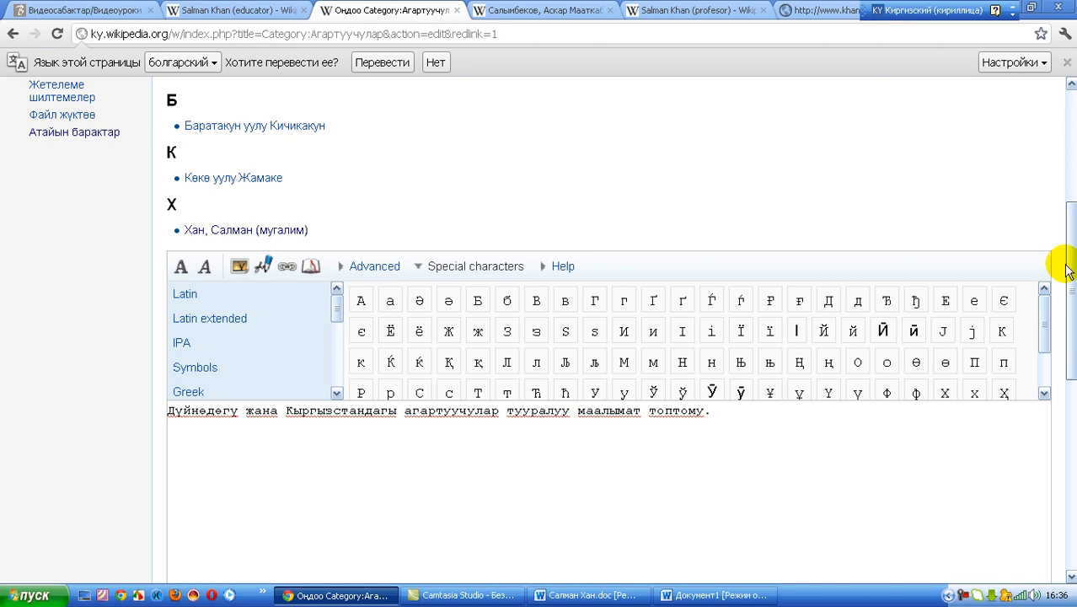
drag(1069, 270, 1066, 411)
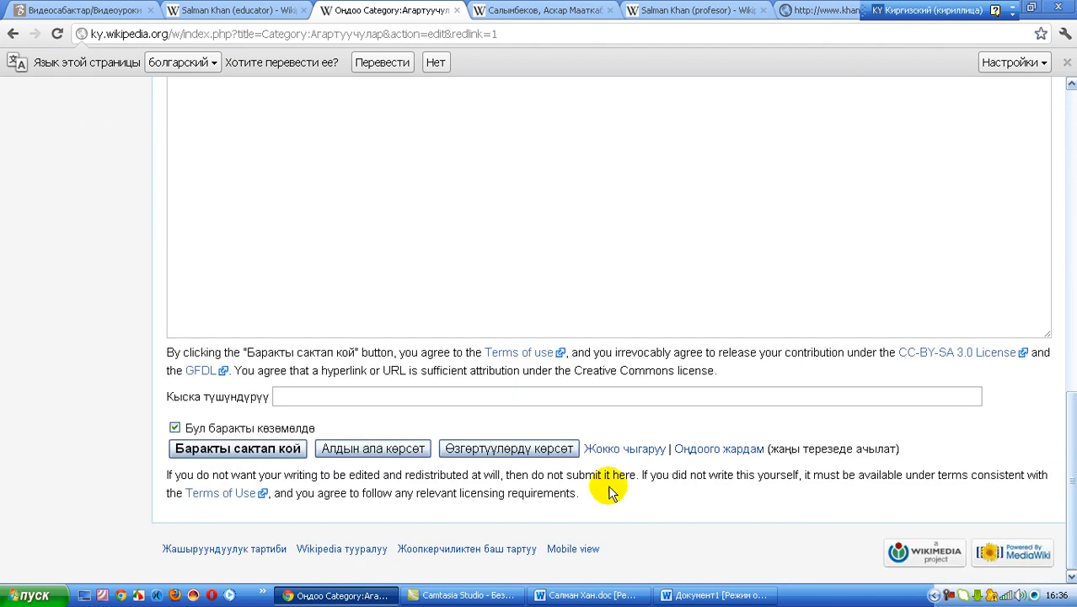
click(268, 452)
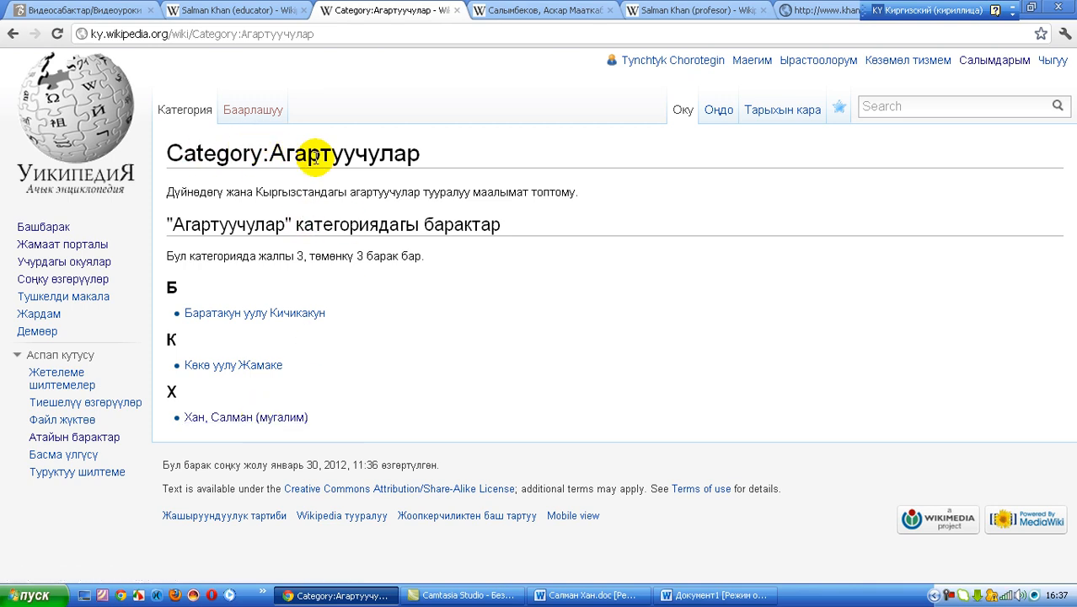
Step: Return to the article "Хан, Салман (мугалим)" from the category and open its rename form
click(283, 419)
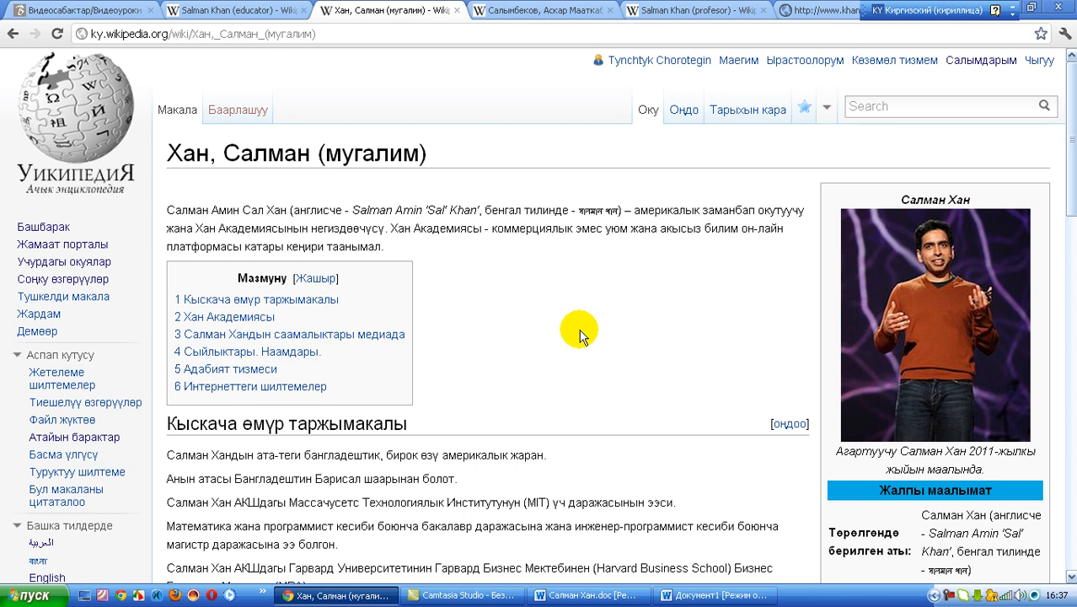
mouse_move(824, 111)
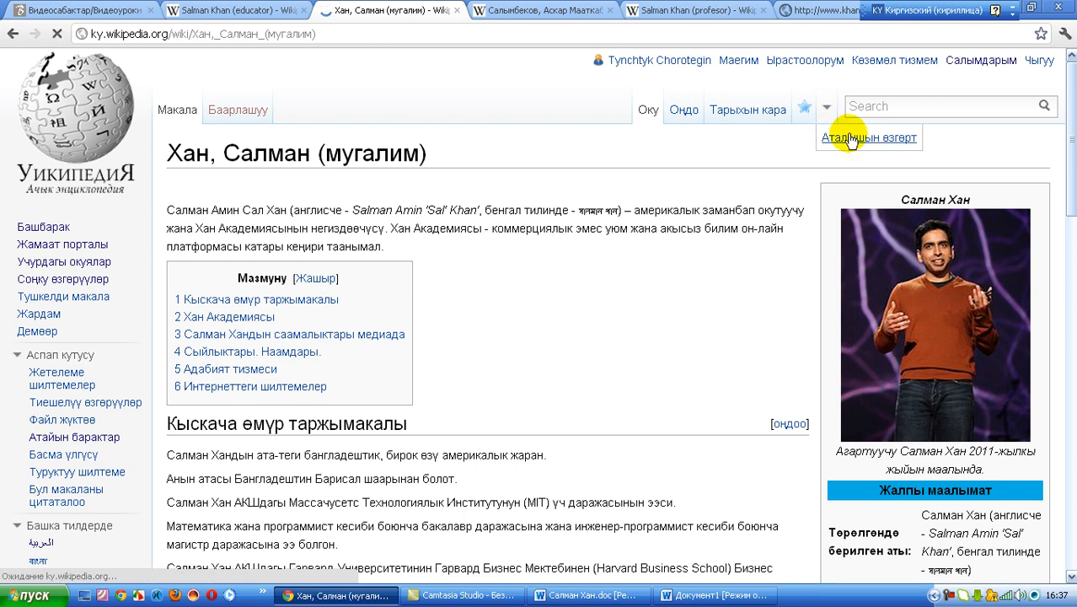
click(852, 139)
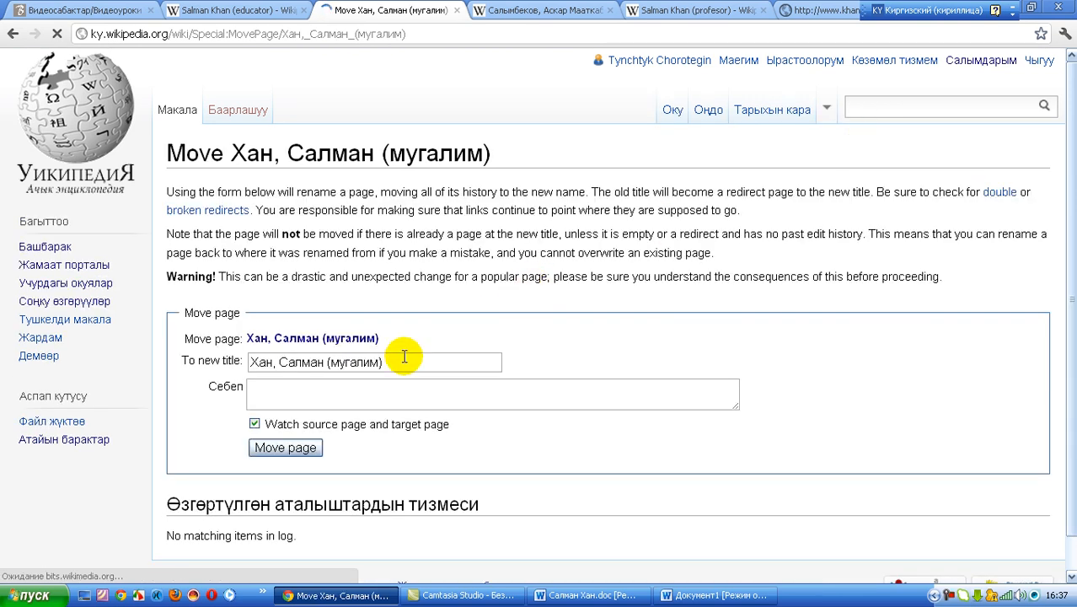
Step: Replace "мугалим" with "агартуучу" in the new title so it reads "Хан, Салман (агартуучу)"
click(378, 363)
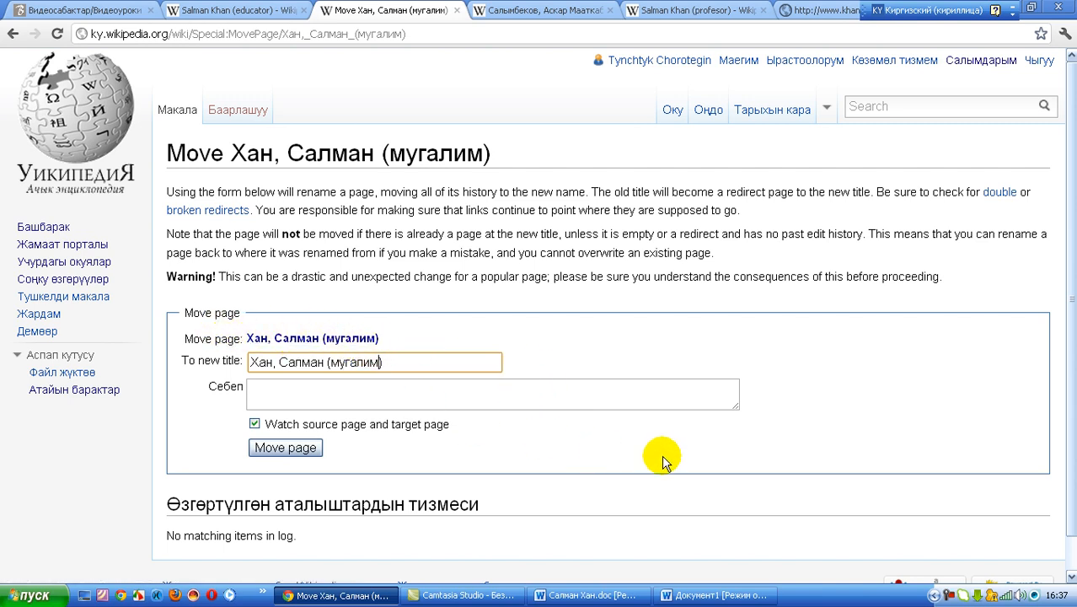
key(BackSpace)
key(BackSpace)
key(BackSpace)
key(BackSpace)
key(BackSpace)
key(BackSpace)
key(BackSpace)
text(агартуучу)
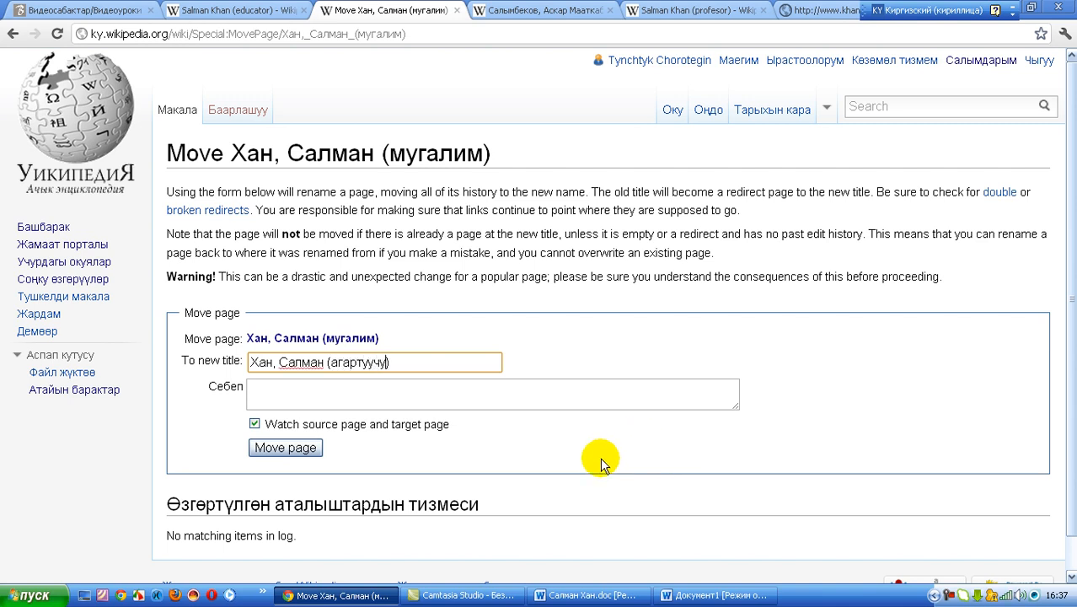
Step: Enter "Тагыраак белгиленди" as the reason for the rename and move the page
click(366, 387)
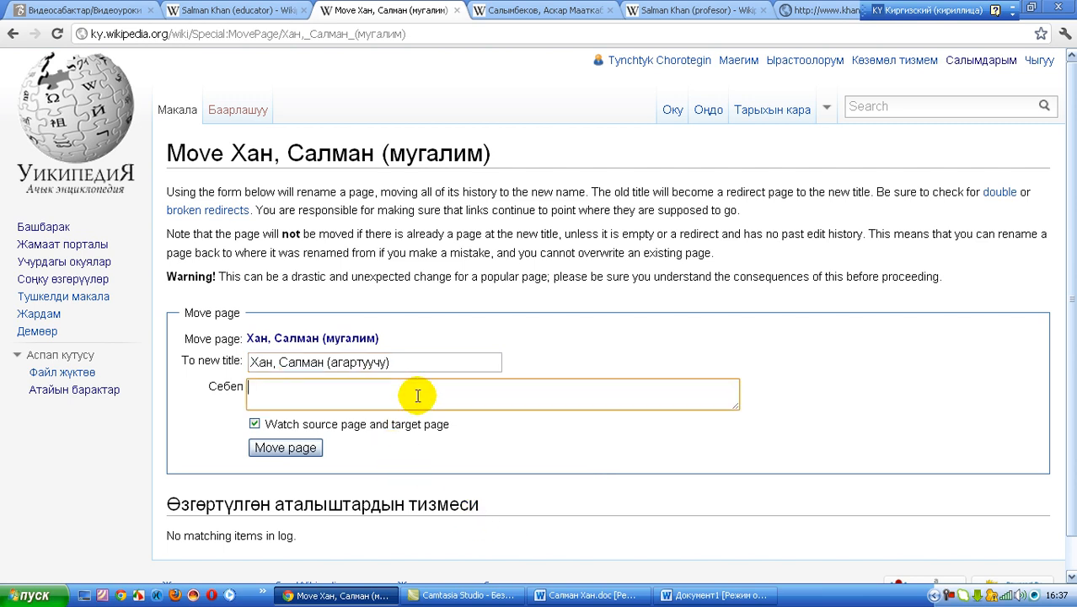
text(тагыраак бе)
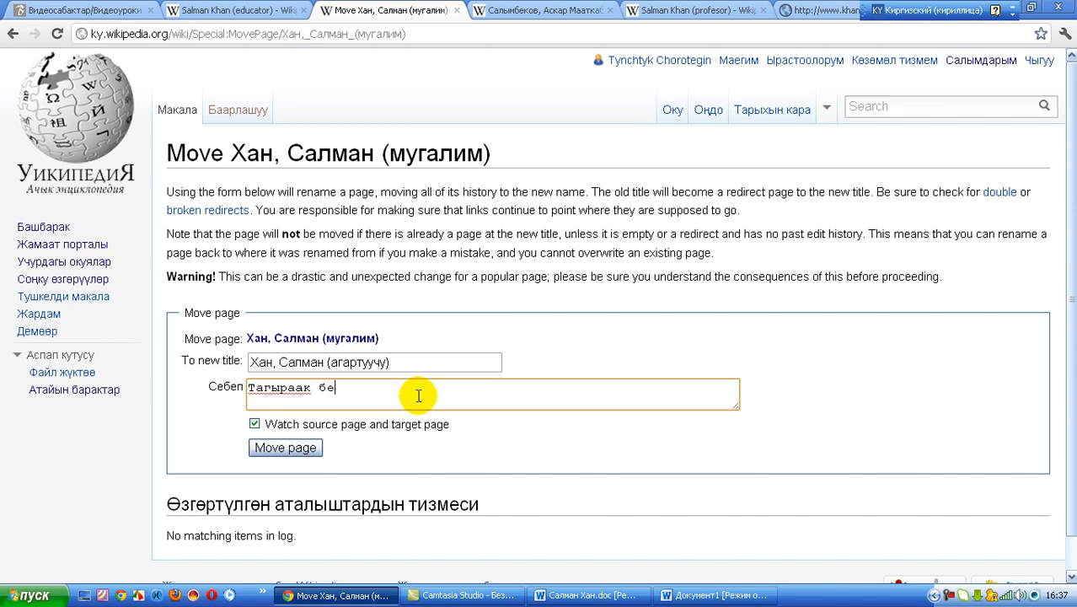
text(лгиленди)
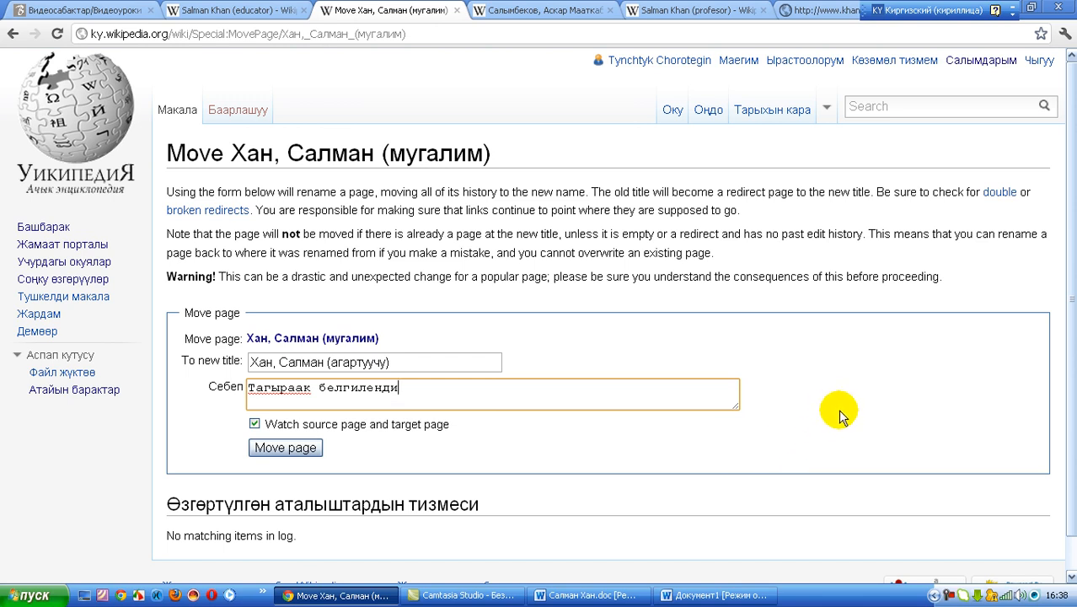
click(684, 438)
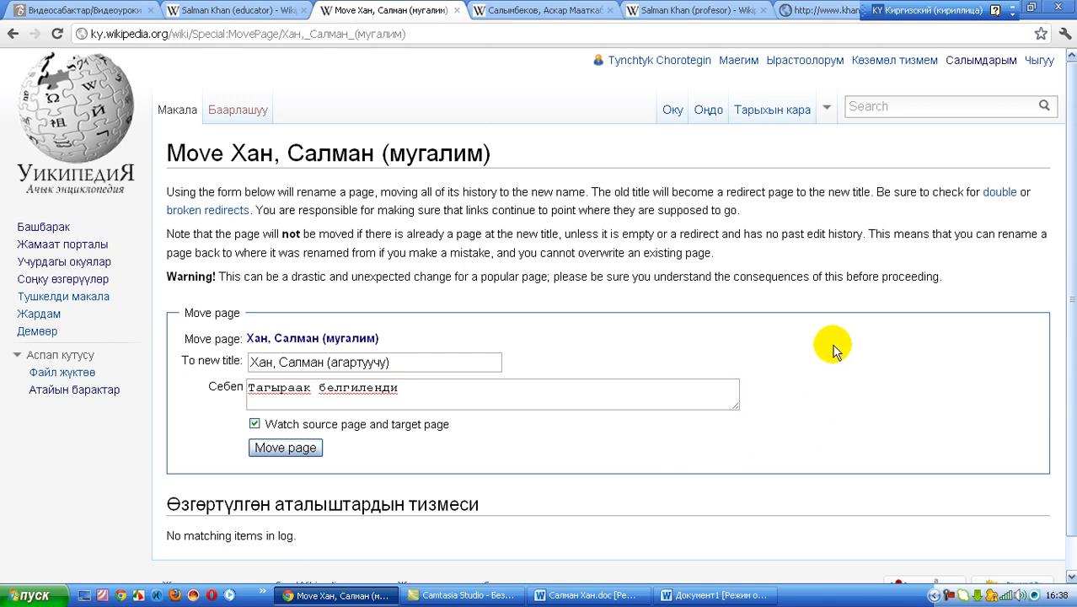
scroll(837, 340, down, 1)
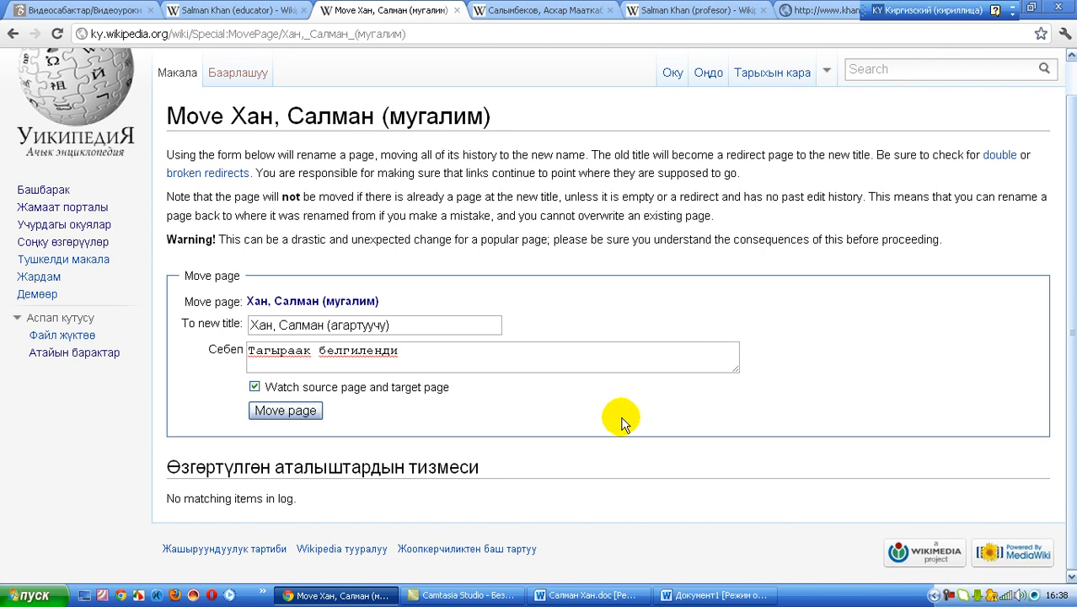
click(286, 411)
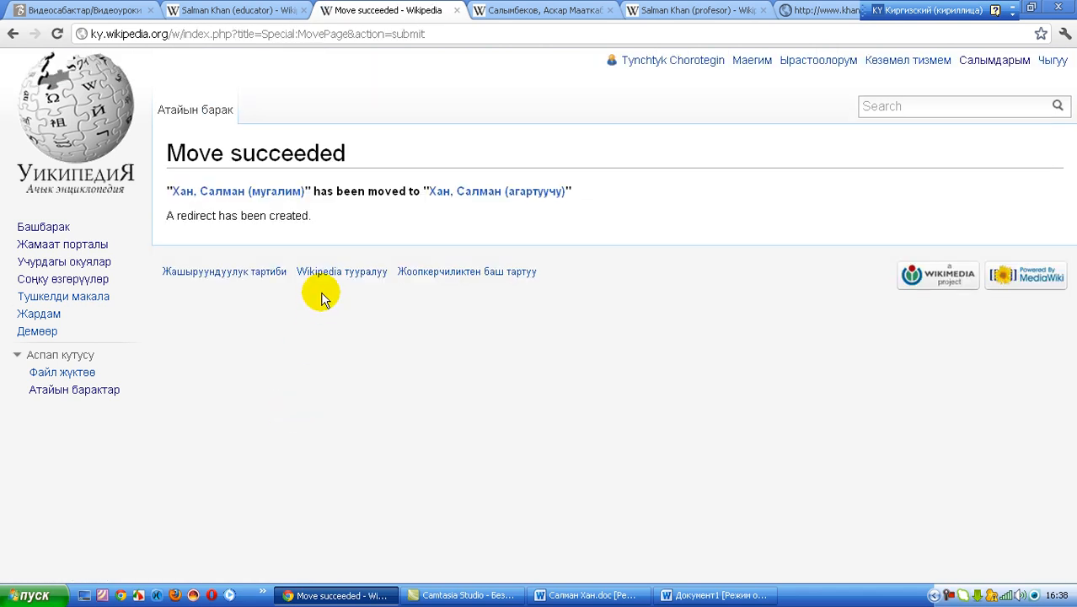
Step: Open the renamed article "Хан, Салман (агартуучу)" and review it from the infobox down to its categories
click(522, 193)
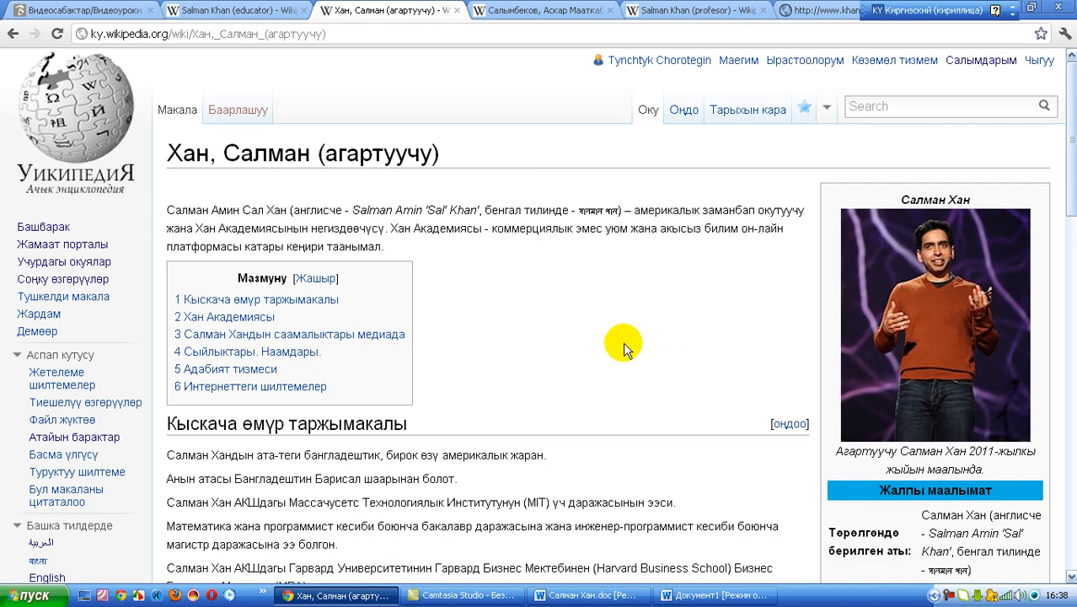
scroll(607, 288, down, 2)
scroll(607, 288, down, 3)
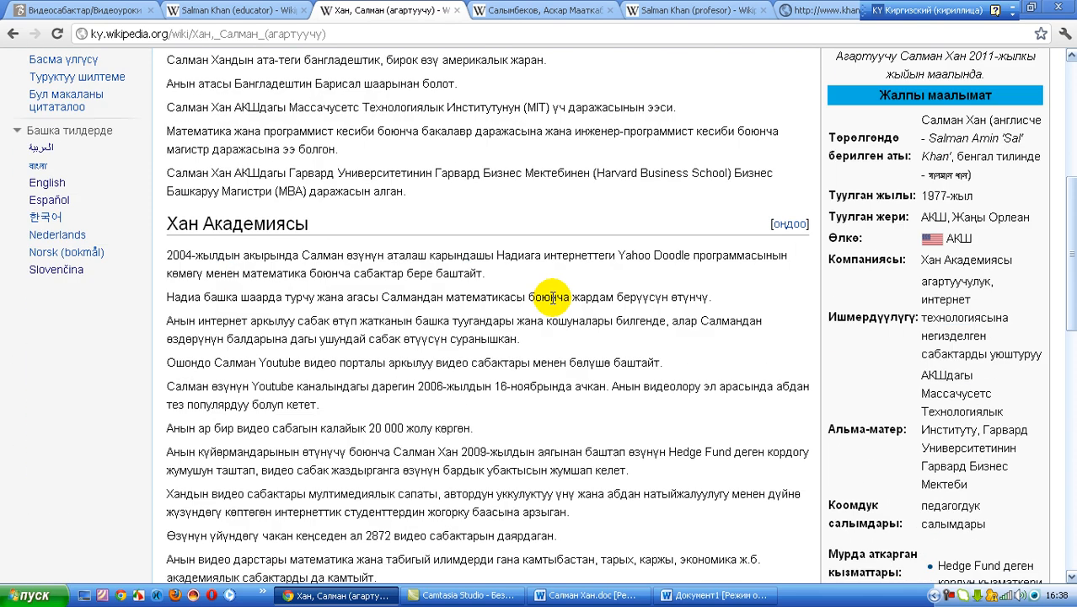
scroll(556, 295, down, 4)
scroll(562, 308, down, 6)
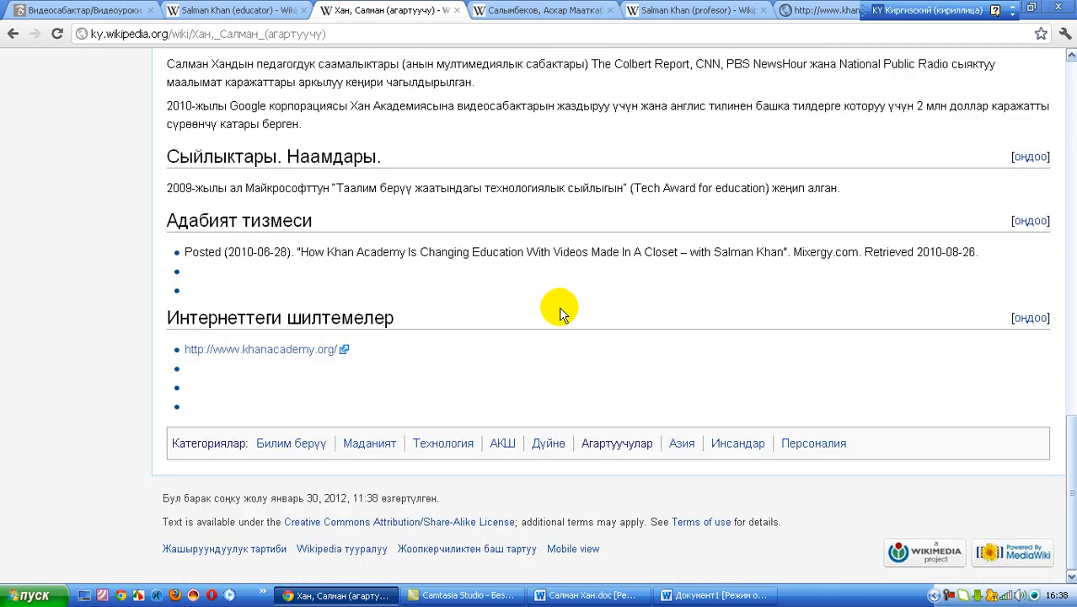
scroll(559, 306, up, 20)
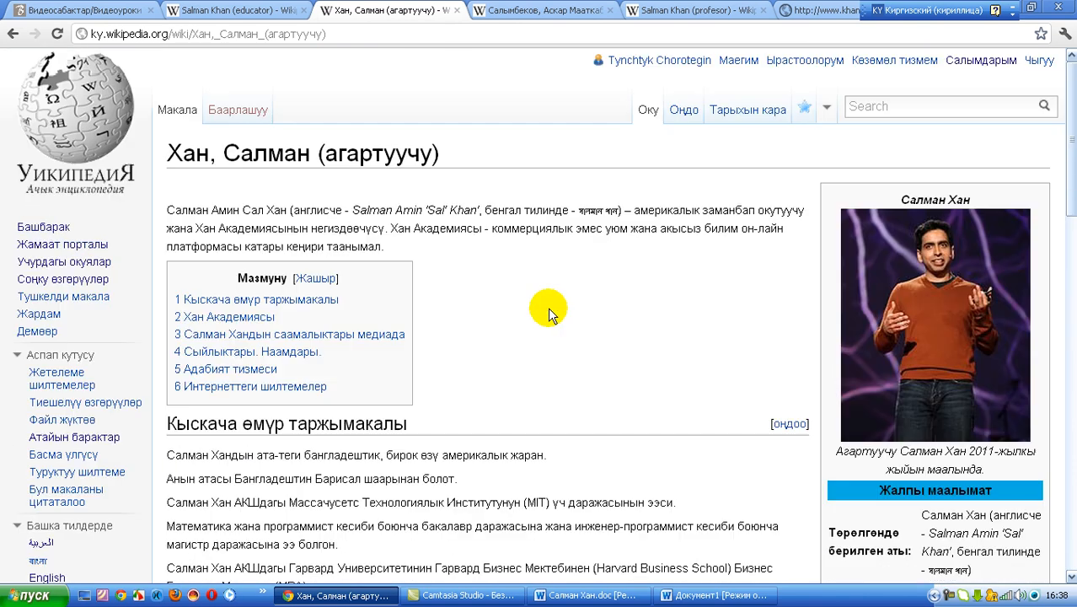